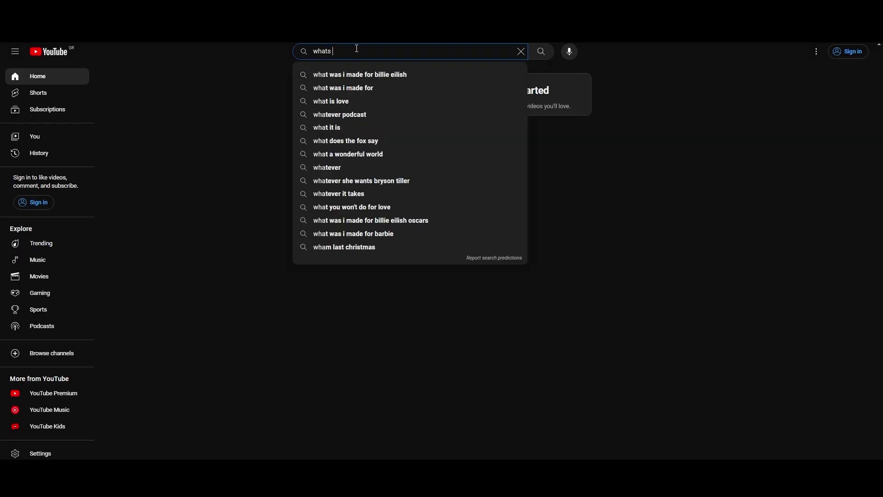
type("n??????")
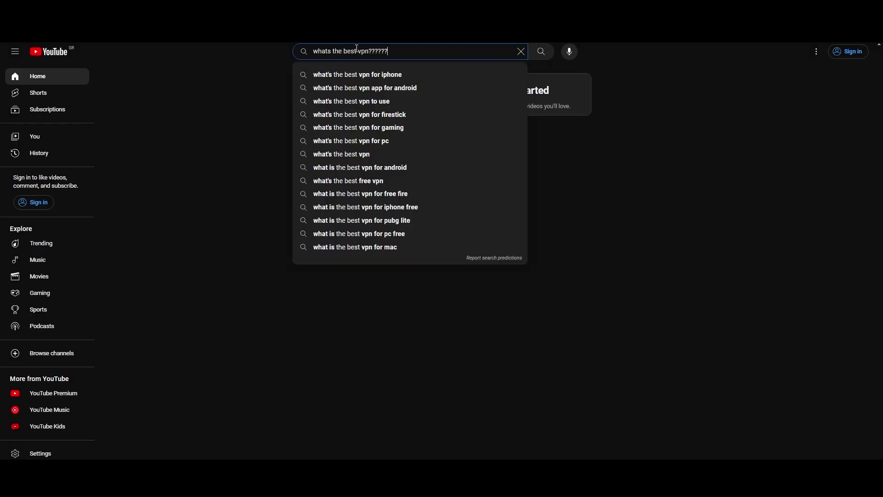
- Run the YouTube search for 'whats the best vpn??????' to list VPN comparison videos
key("Return")
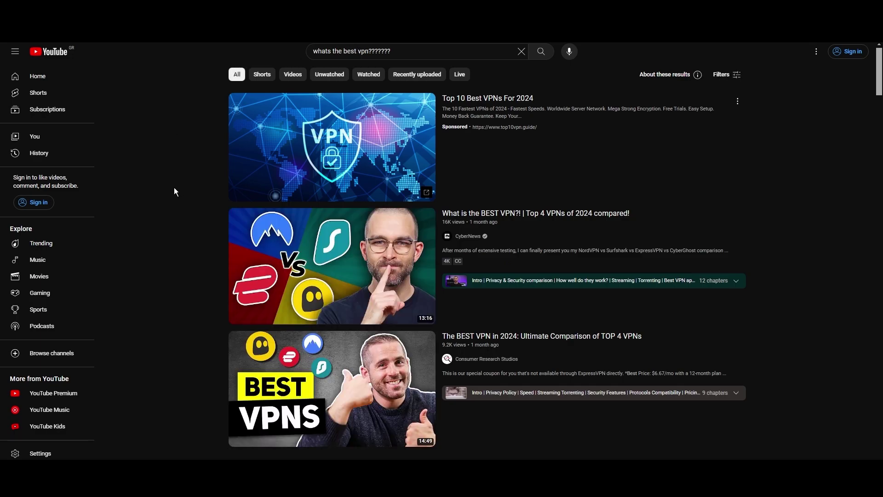
scroll(174, 187, "down", 1)
scroll(177, 182, "down", 2)
scroll(221, 190, "down", 1)
scroll(212, 194, "down", 3)
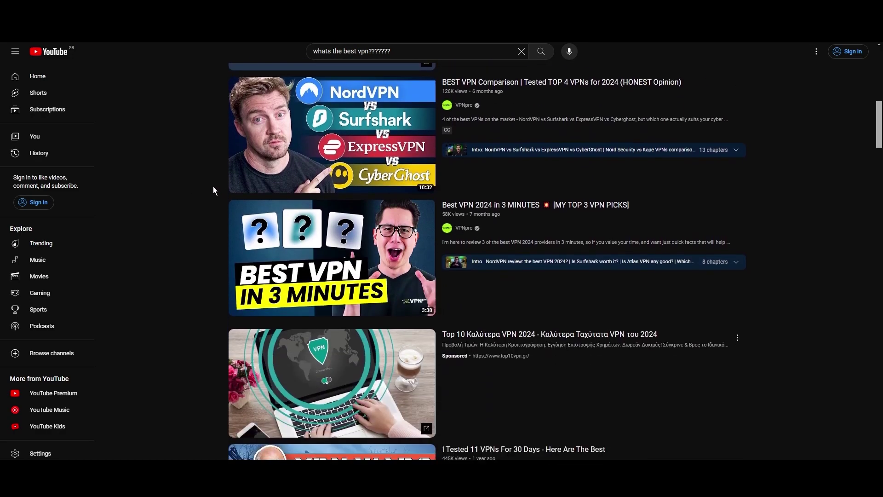
scroll(212, 185, "down", 2)
scroll(211, 182, "down", 3)
scroll(207, 181, "down", 4)
scroll(197, 176, "down", 4)
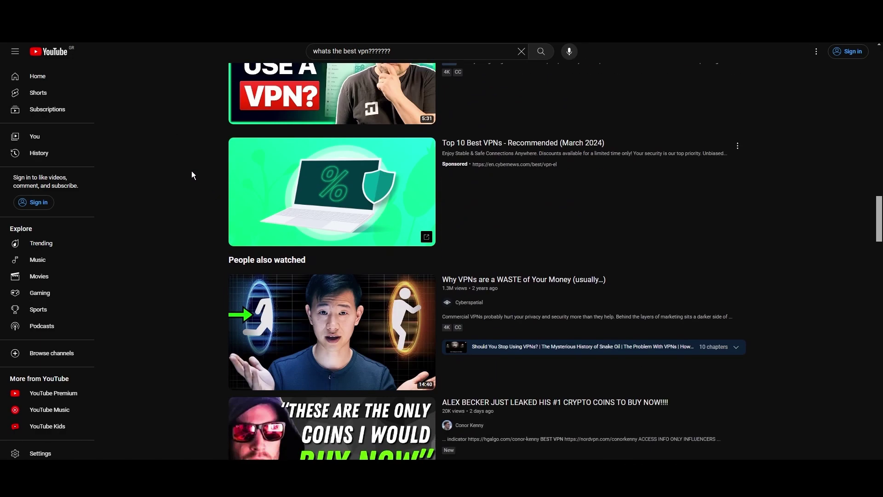
scroll(187, 178, "down", 3)
scroll(170, 204, "down", 3)
scroll(170, 205, "down", 3)
scroll(180, 211, "down", 3)
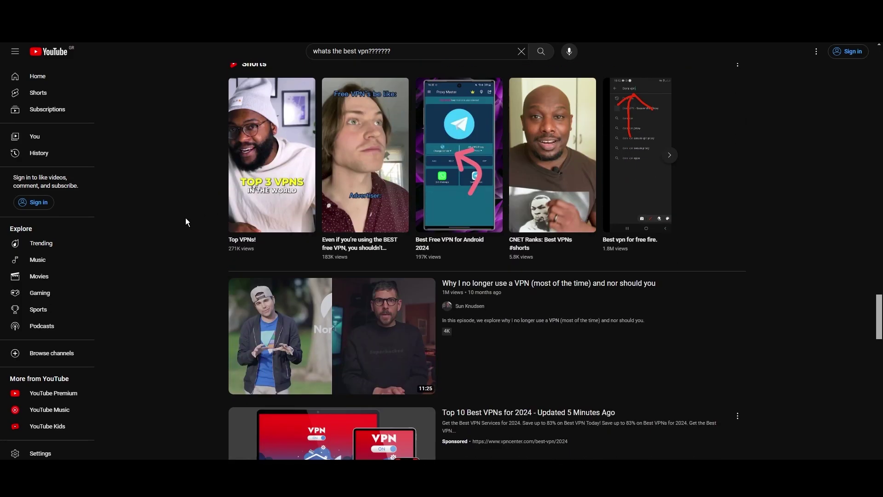
scroll(185, 222, "down", 3)
scroll(187, 245, "down", 2)
scroll(182, 240, "down", 1)
scroll(164, 237, "down", 1)
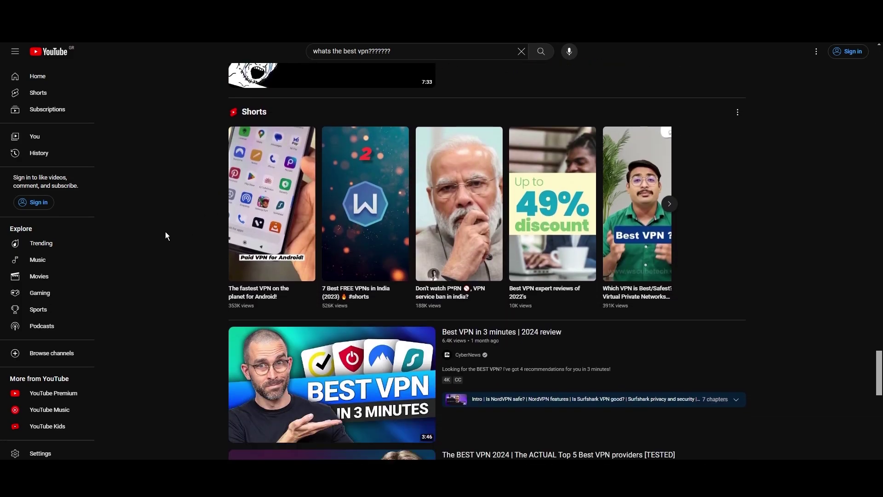
scroll(165, 235, "down", 3)
scroll(168, 218, "down", 2)
scroll(168, 215, "down", 1)
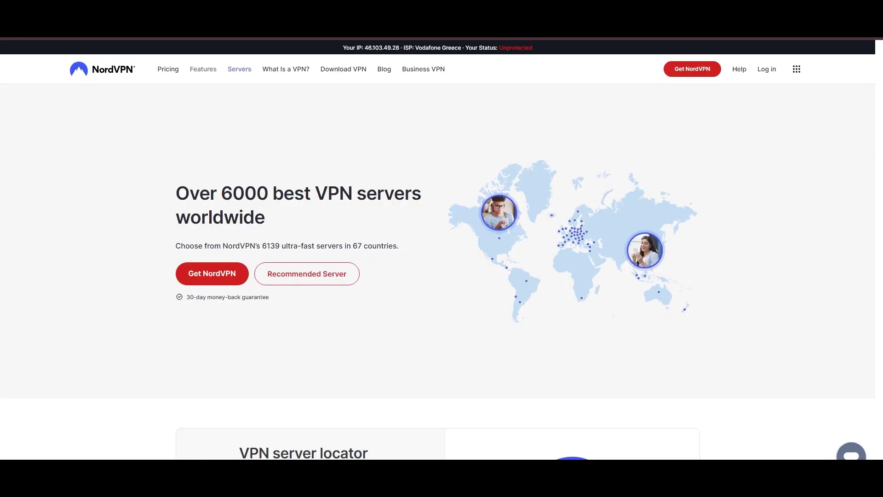
scroll(479, 361, "down", 3)
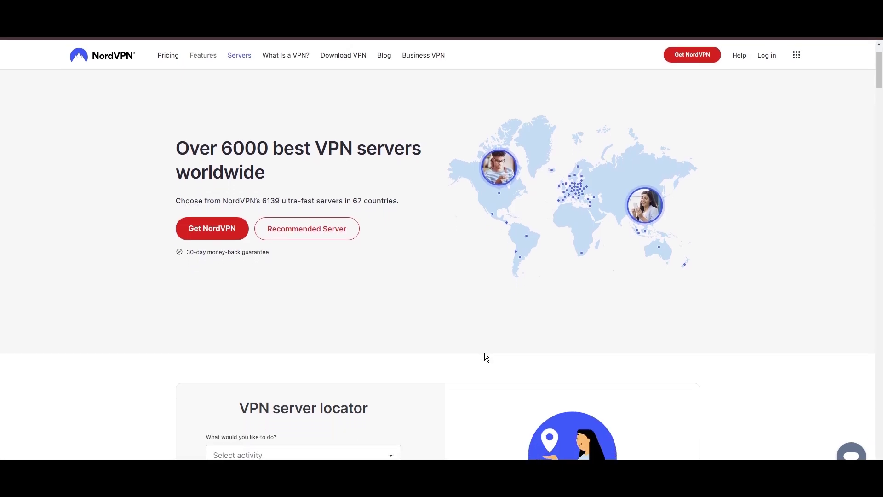
scroll(486, 352, "down", 1)
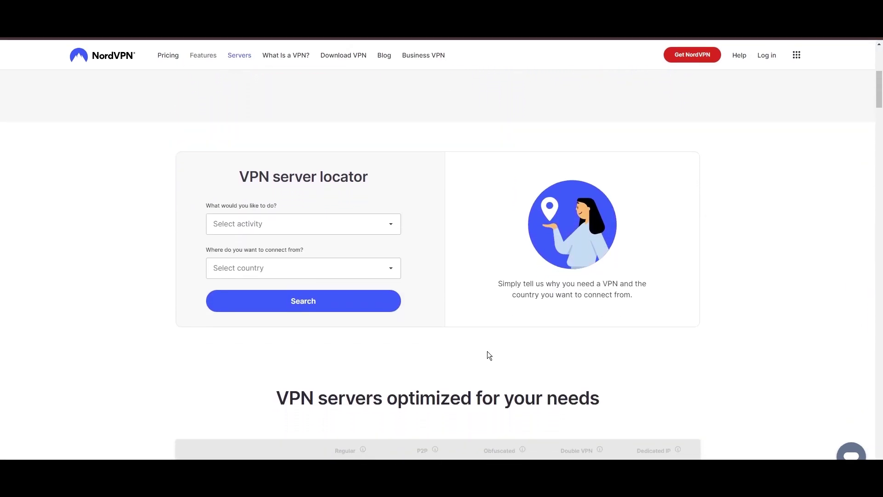
scroll(508, 344, "down", 2)
scroll(511, 345, "down", 1)
scroll(515, 343, "down", 1)
scroll(515, 343, "down", 1)
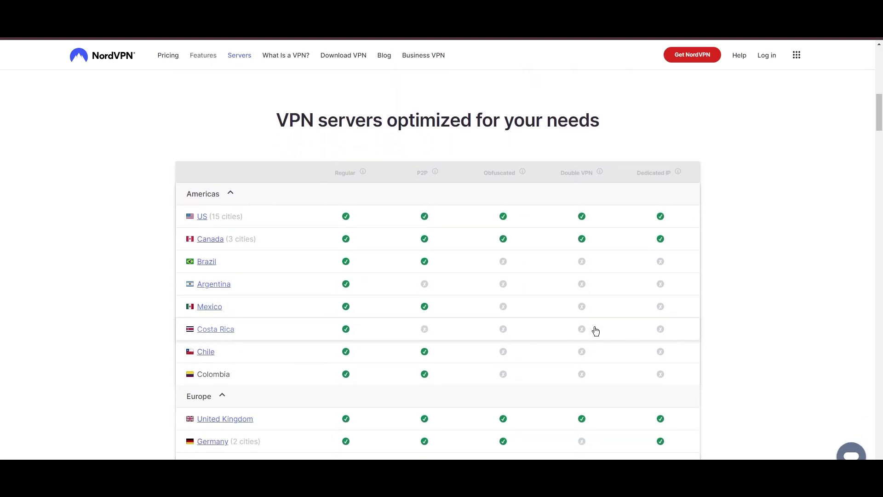
scroll(692, 352, "down", 1)
scroll(697, 353, "down", 1)
scroll(701, 348, "down", 1)
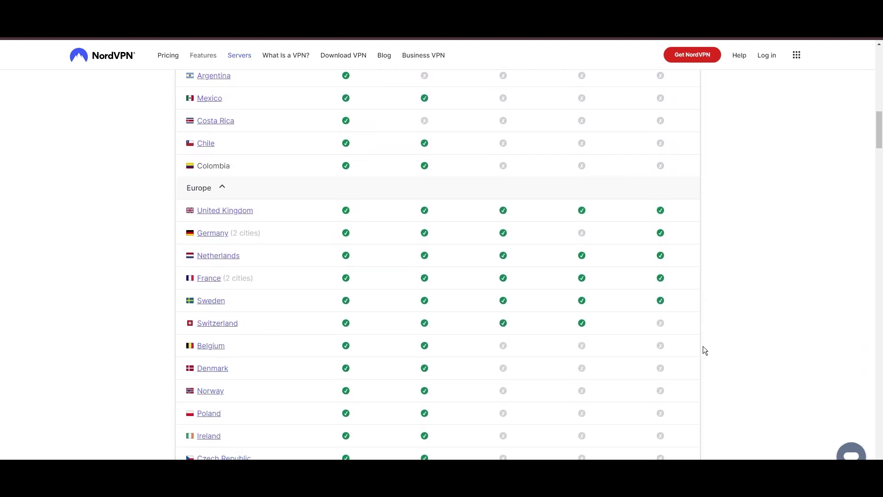
scroll(446, 249, "down", 1)
scroll(371, 327, "down", 1)
scroll(334, 371, "down", 2)
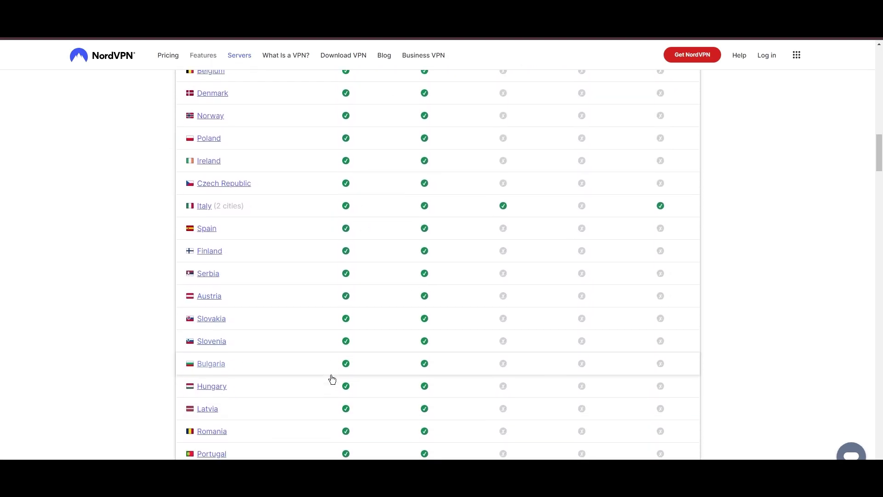
scroll(331, 379, "down", 1)
scroll(338, 376, "down", 2)
scroll(351, 367, "down", 2)
scroll(360, 363, "down", 2)
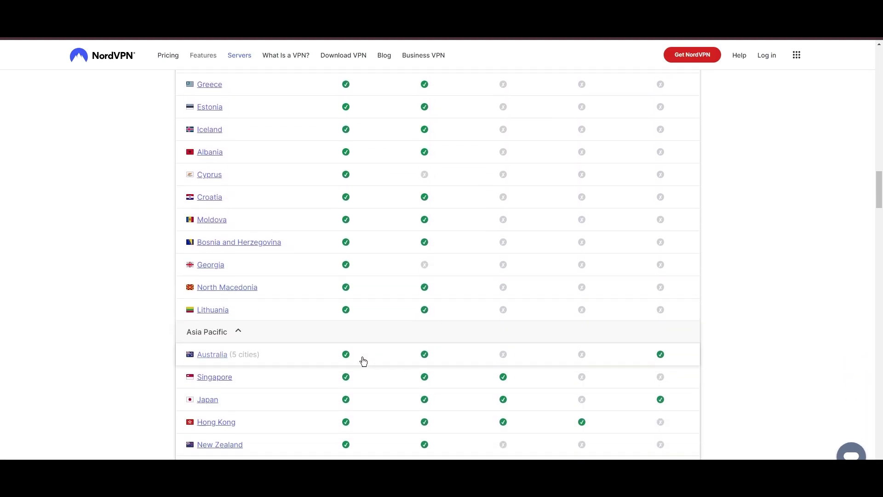
scroll(410, 371, "down", 2)
scroll(421, 363, "down", 1)
scroll(422, 358, "down", 2)
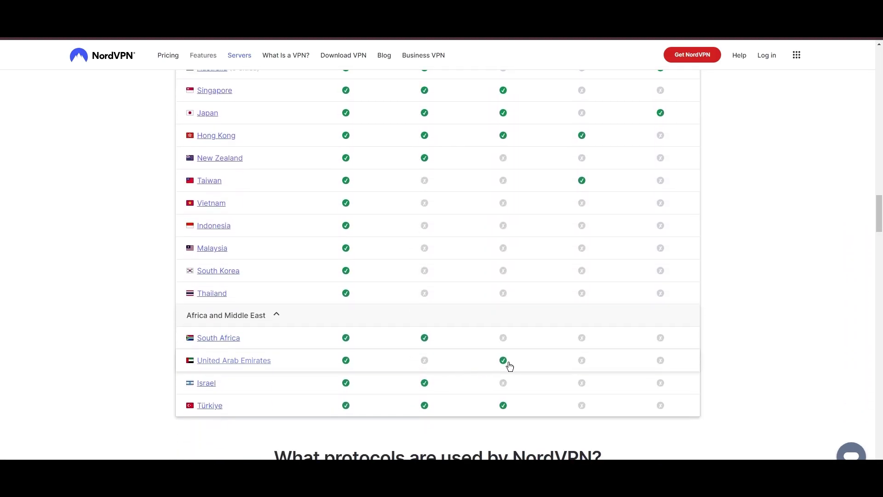
scroll(477, 348, "down", 1)
scroll(487, 367, "down", 1)
scroll(577, 373, "down", 1)
scroll(655, 352, "down", 1)
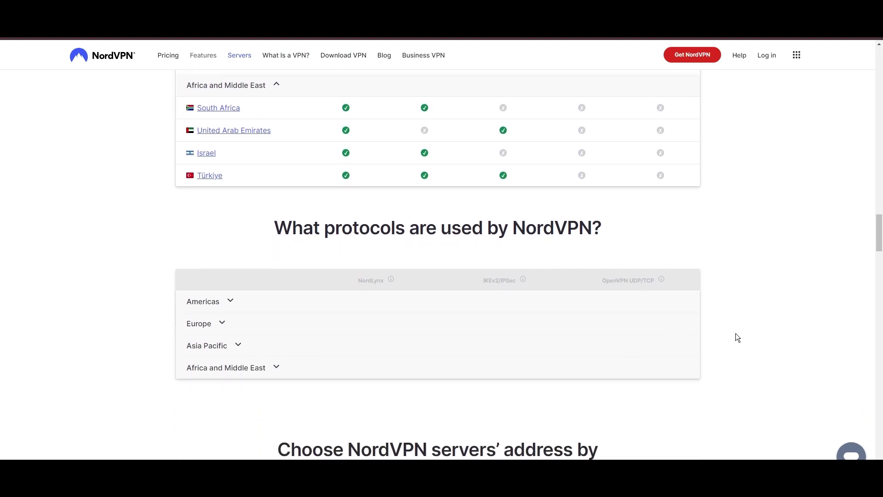
scroll(759, 337, "down", 2)
scroll(784, 341, "down", 1)
scroll(788, 343, "down", 1)
scroll(788, 346, "down", 1)
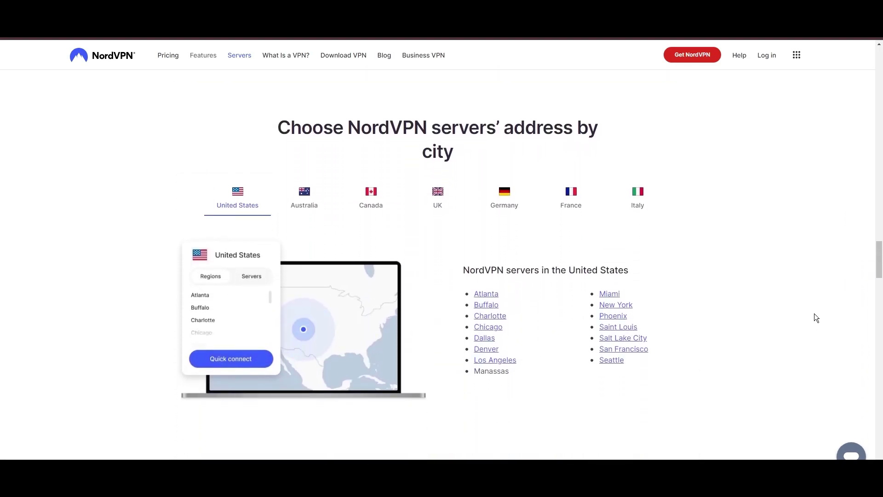
- Show NordVPN server cities for Australia, Canada, the UK, Germany, France and Italy
left_click(305, 198)
left_click(371, 198)
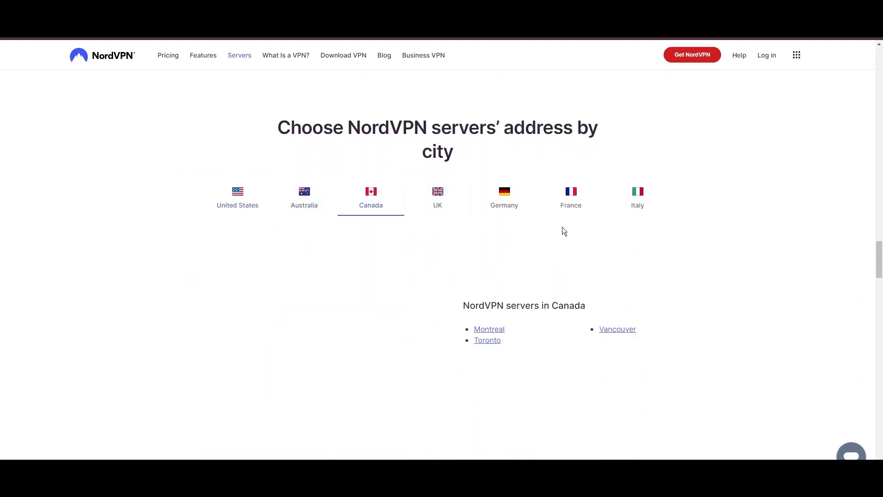
left_click(456, 202)
left_click(514, 207)
left_click(582, 201)
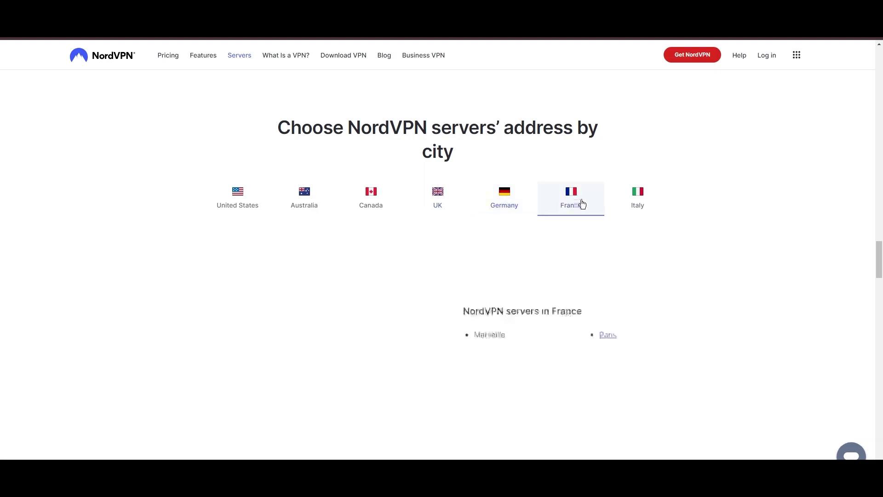
left_click(637, 201)
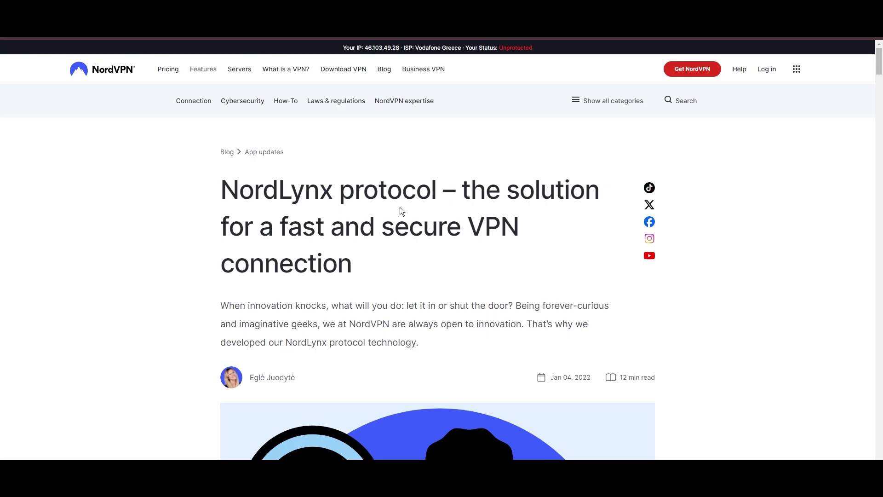
scroll(446, 222, "down", 5)
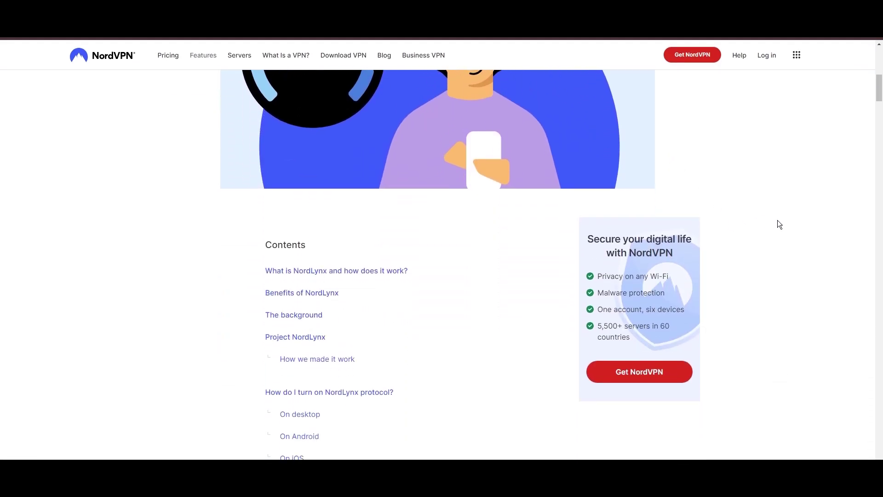
scroll(779, 224, "down", 1)
scroll(782, 222, "down", 2)
scroll(787, 226, "down", 2)
scroll(828, 208, "down", 1)
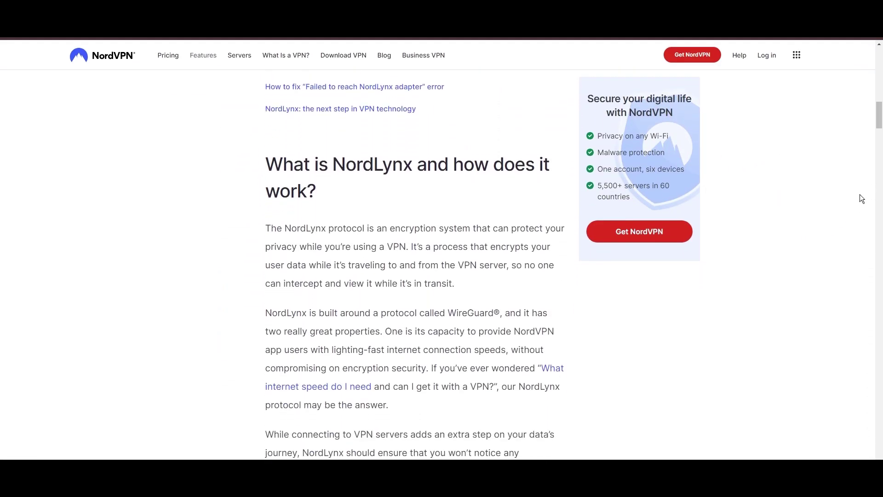
scroll(860, 199, "down", 3)
scroll(882, 182, "down", 2)
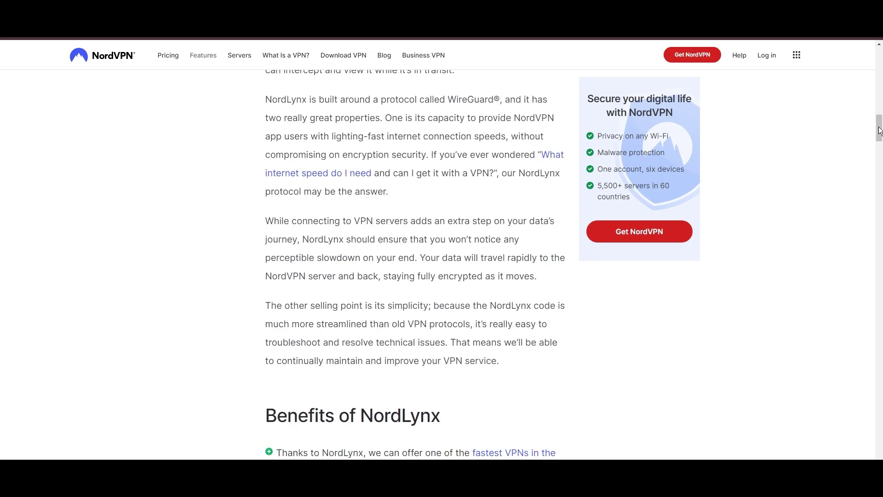
scroll(856, 152, "down", 3)
scroll(828, 179, "down", 1)
scroll(801, 207, "down", 2)
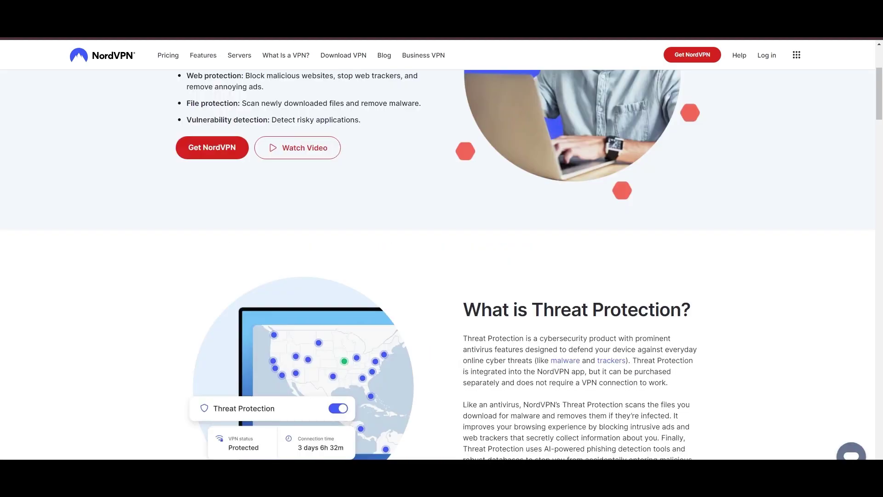
scroll(554, 343, "down", 1)
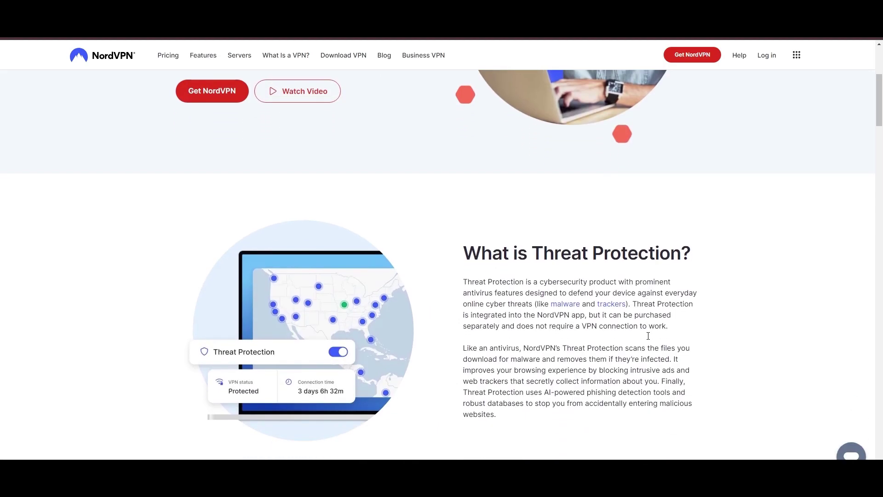
scroll(686, 345, "down", 2)
scroll(708, 345, "down", 2)
scroll(706, 345, "down", 2)
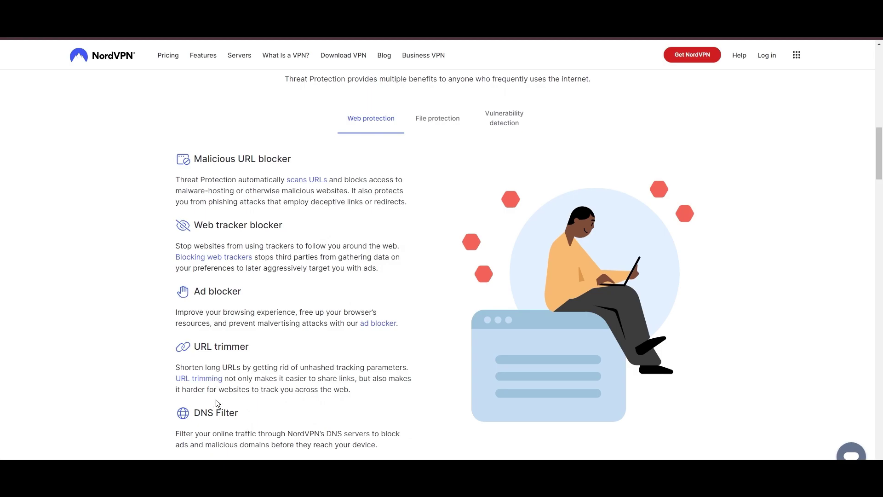
- Show the File protection and Vulnerability detection features of Threat Protection
left_click(445, 119)
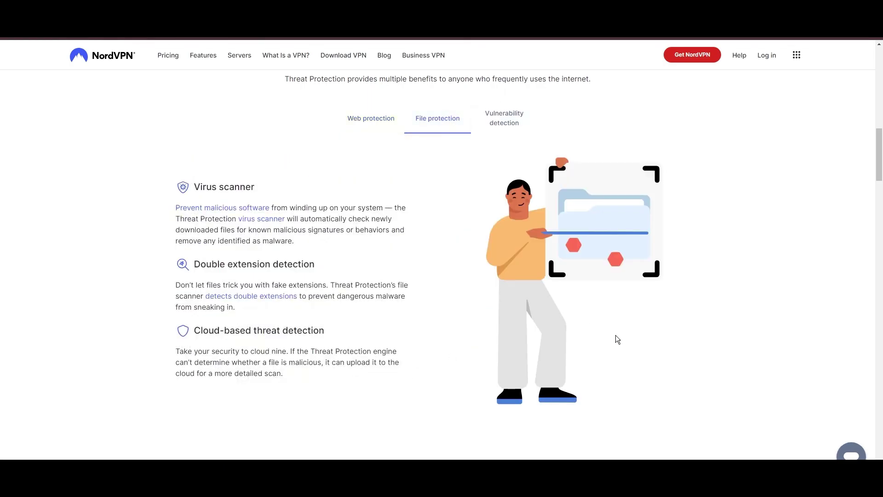
left_click(508, 130)
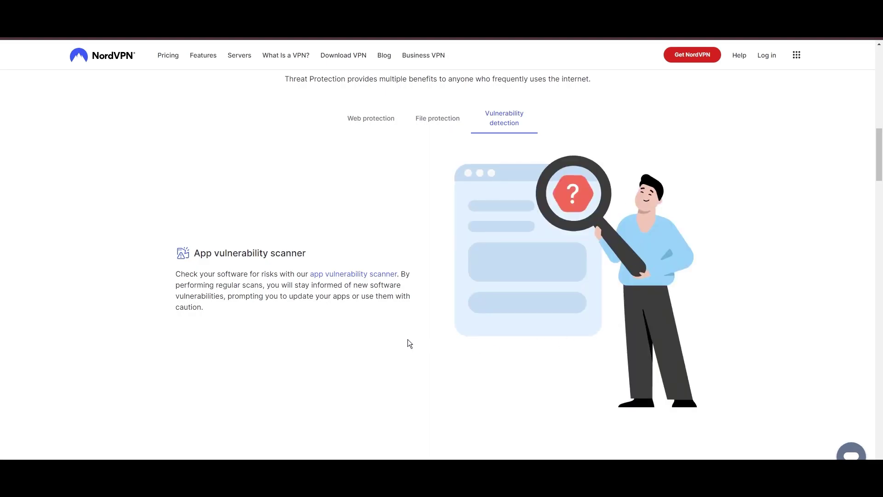
scroll(350, 329, "down", 2)
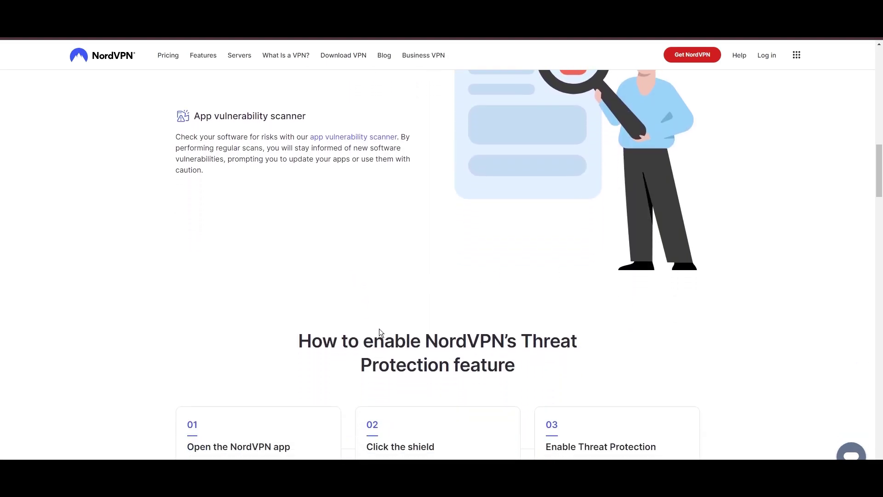
scroll(409, 328, "down", 1)
scroll(524, 287, "down", 1)
scroll(523, 287, "down", 5)
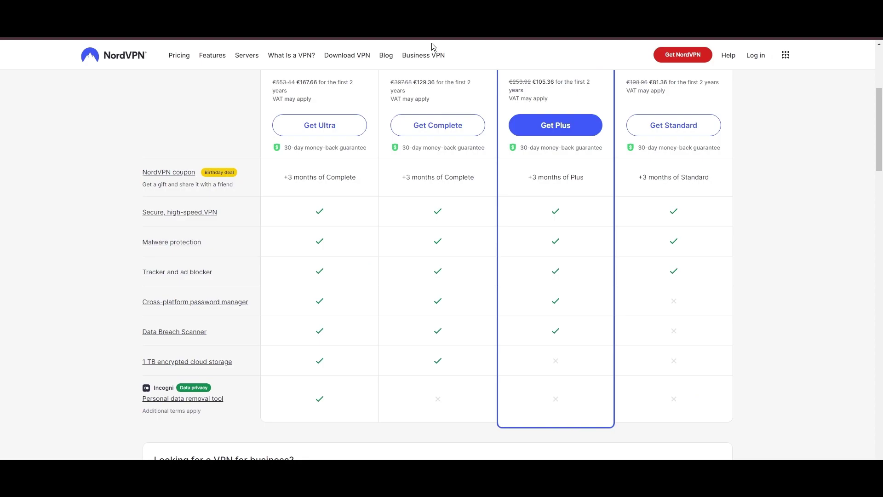
scroll(759, 410, "up", 3)
scroll(803, 399, "down", 1)
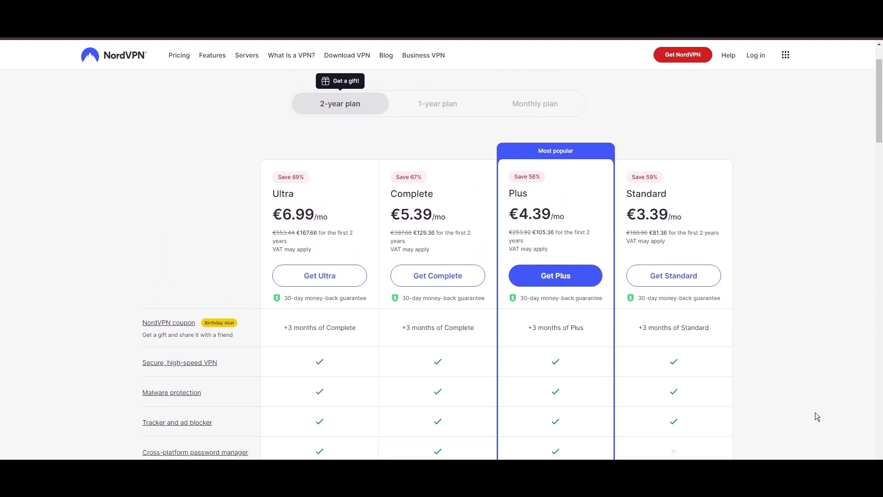
scroll(813, 425, "down", 1)
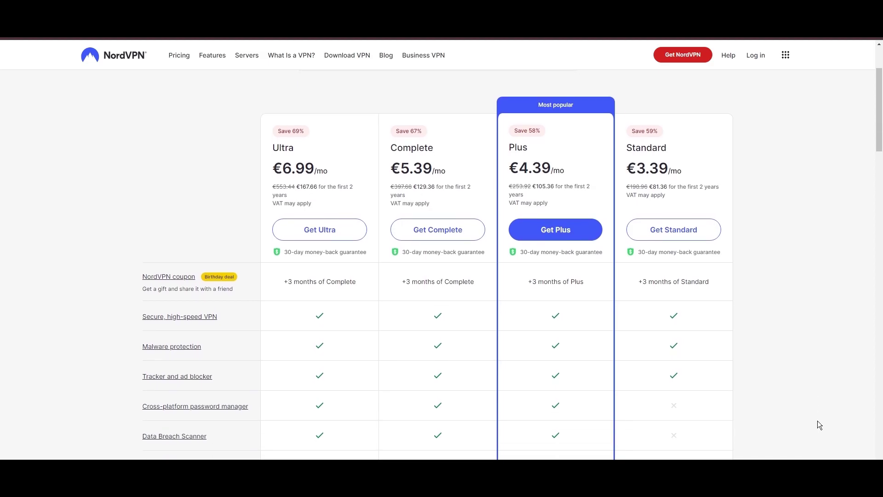
scroll(828, 421, "down", 1)
scroll(827, 416, "down", 1)
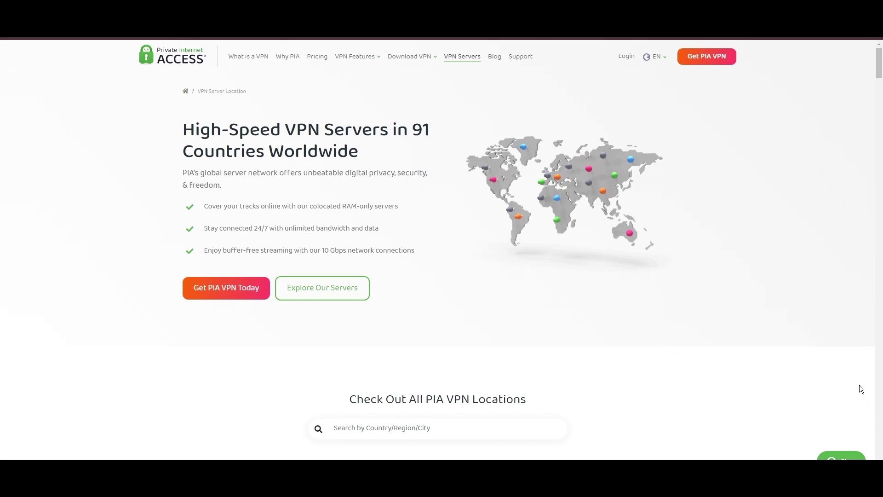
scroll(859, 386, "down", 3)
scroll(854, 379, "down", 2)
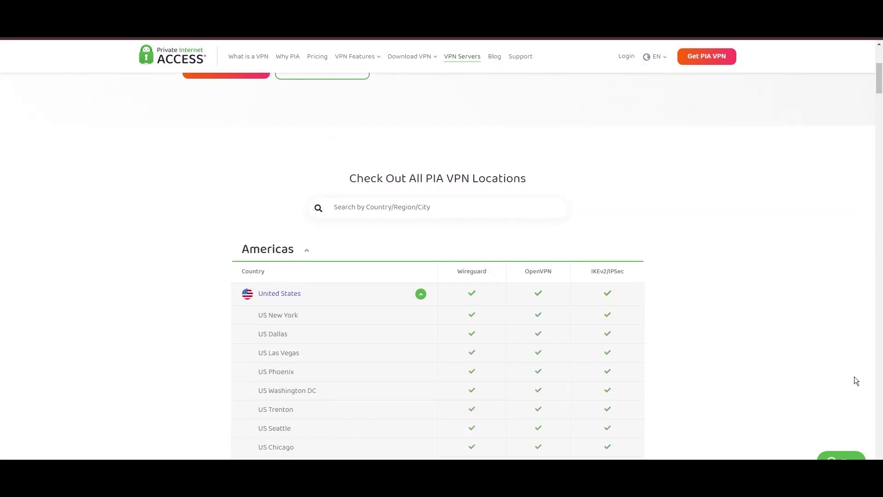
scroll(856, 376, "down", 2)
scroll(854, 369, "down", 1)
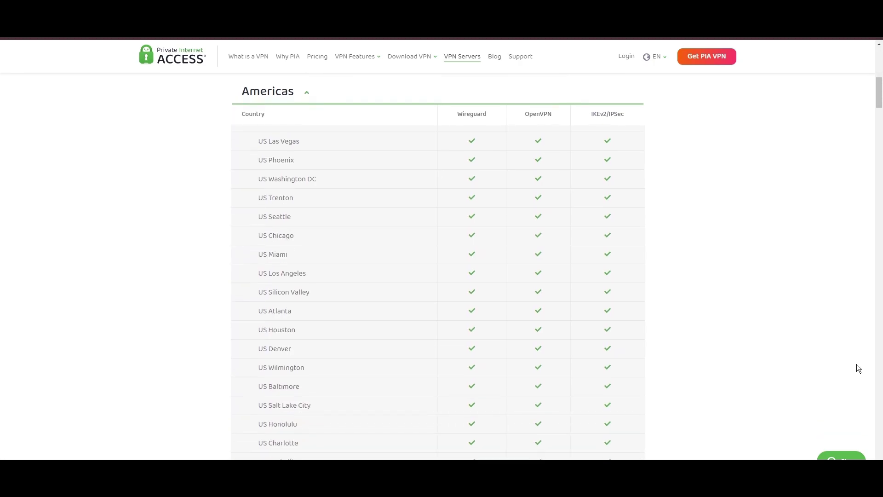
scroll(857, 369, "down", 1)
scroll(854, 370, "down", 2)
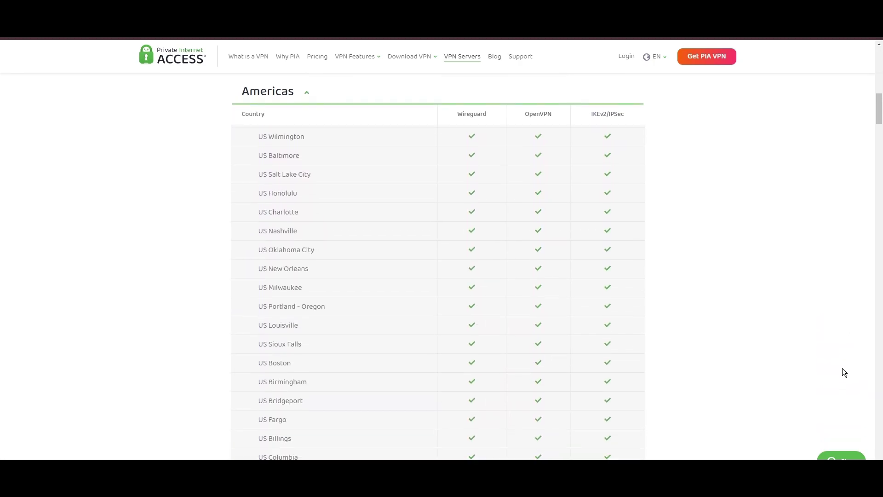
scroll(843, 373, "down", 2)
scroll(840, 372, "down", 1)
scroll(840, 373, "down", 1)
scroll(839, 374, "down", 1)
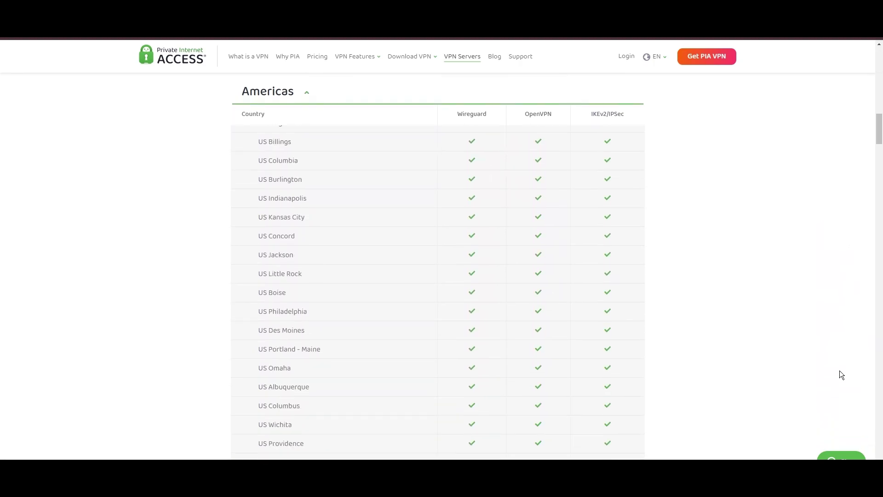
scroll(840, 370, "down", 1)
scroll(841, 371, "down", 2)
scroll(839, 372, "down", 1)
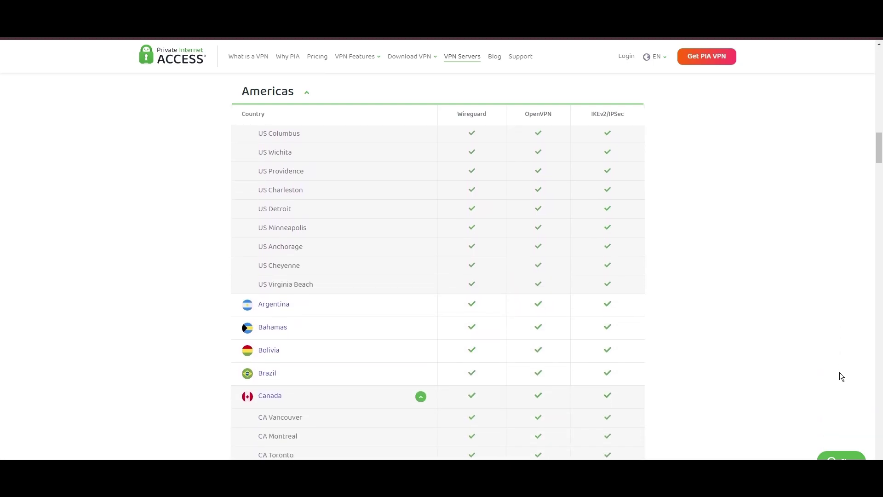
scroll(840, 372, "down", 1)
scroll(839, 373, "down", 1)
scroll(839, 373, "down", 1)
scroll(837, 373, "down", 1)
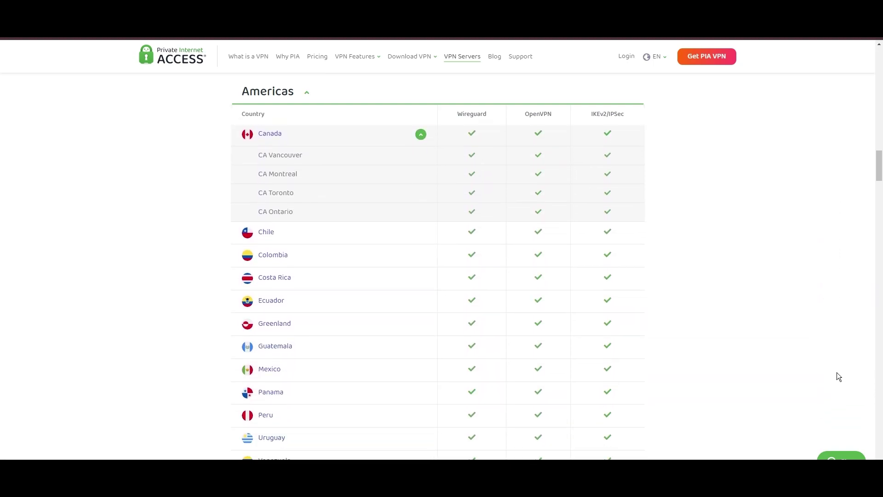
scroll(837, 374, "down", 1)
scroll(831, 359, "down", 1)
scroll(831, 357, "down", 1)
scroll(830, 358, "down", 1)
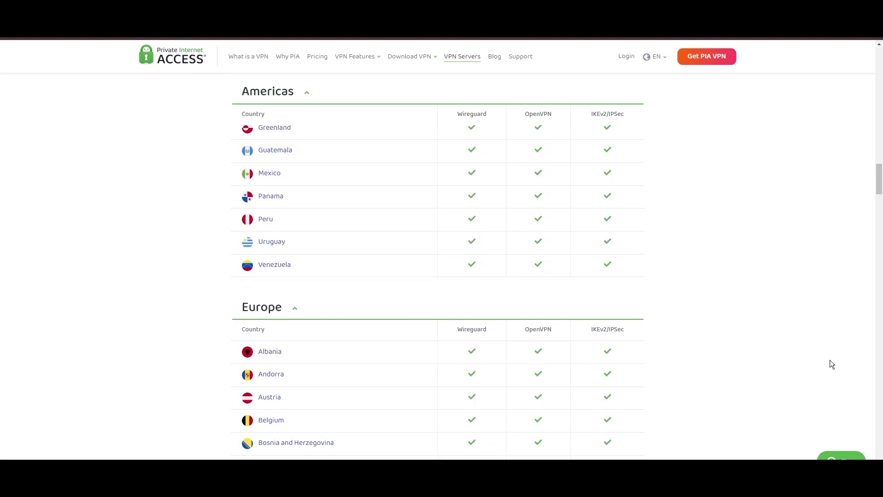
scroll(830, 359, "down", 1)
scroll(830, 359, "down", 1)
scroll(830, 360, "down", 1)
scroll(830, 360, "down", 1)
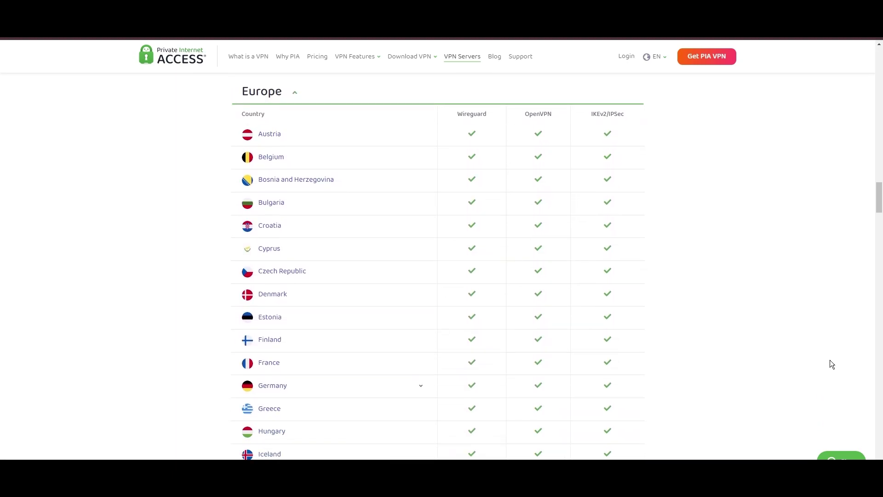
scroll(830, 360, "down", 1)
scroll(830, 360, "down", 1)
scroll(830, 360, "down", 1)
scroll(830, 359, "down", 1)
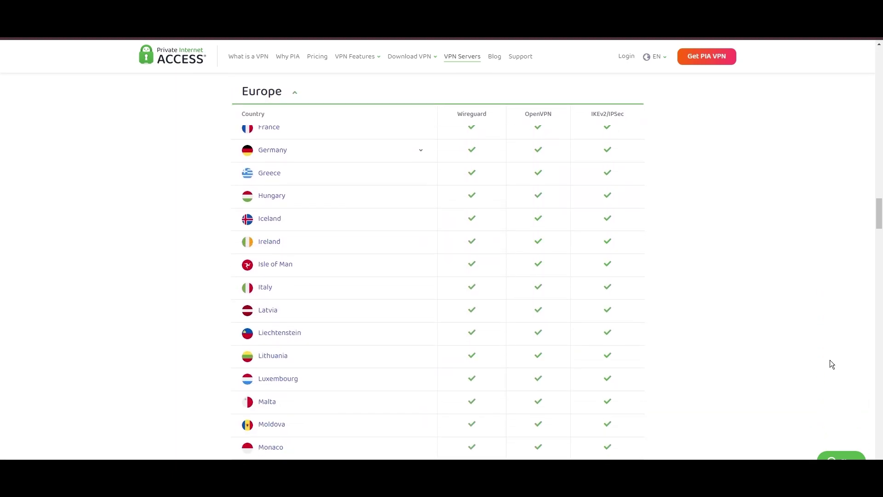
scroll(830, 360, "down", 2)
scroll(831, 359, "down", 2)
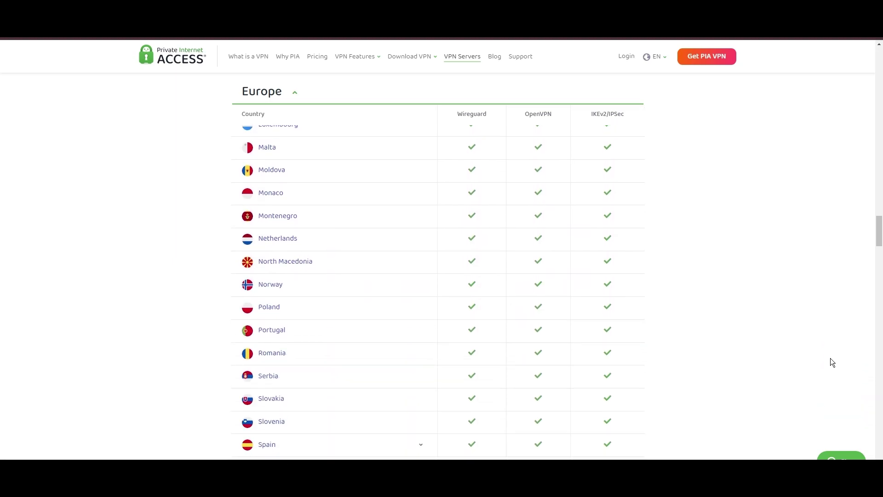
scroll(830, 363, "down", 1)
scroll(830, 362, "down", 2)
scroll(830, 363, "down", 1)
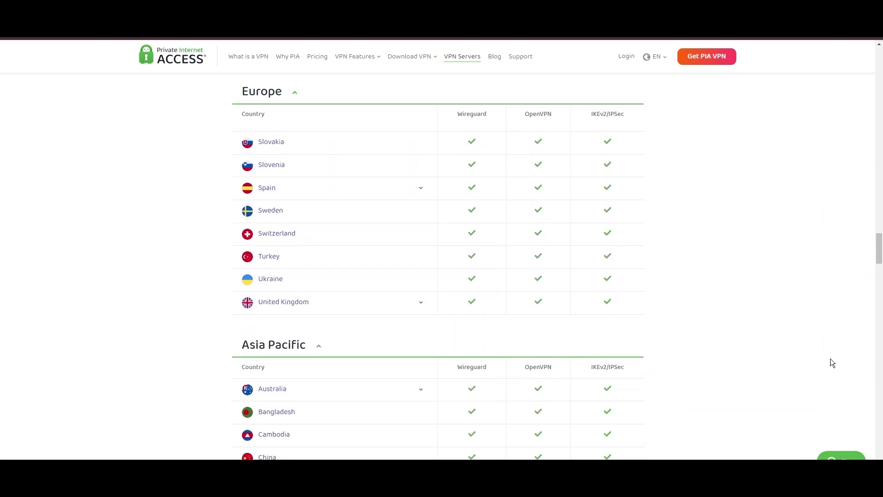
scroll(830, 362, "down", 1)
scroll(830, 363, "down", 2)
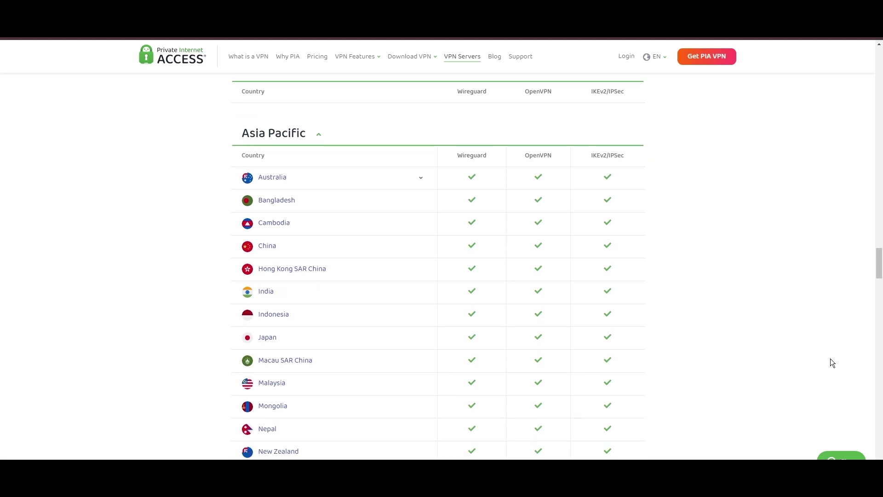
scroll(831, 362, "down", 2)
scroll(829, 364, "down", 2)
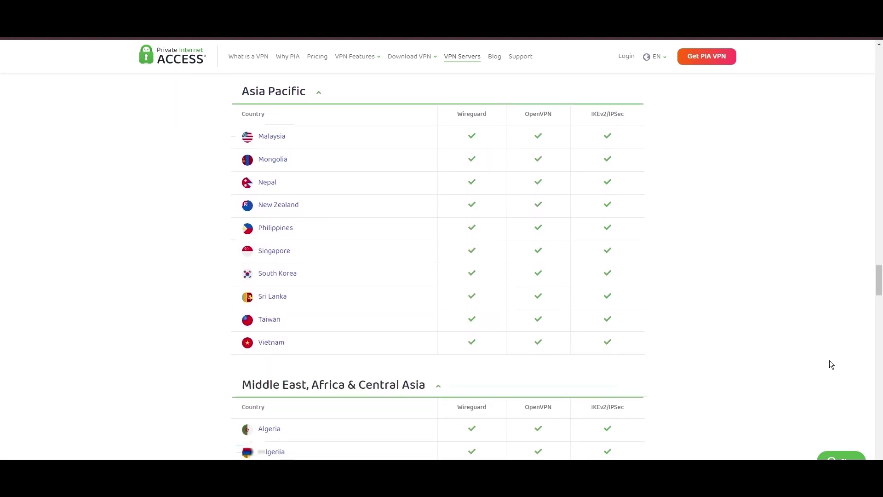
scroll(829, 364, "down", 1)
scroll(829, 364, "down", 1)
scroll(829, 365, "down", 1)
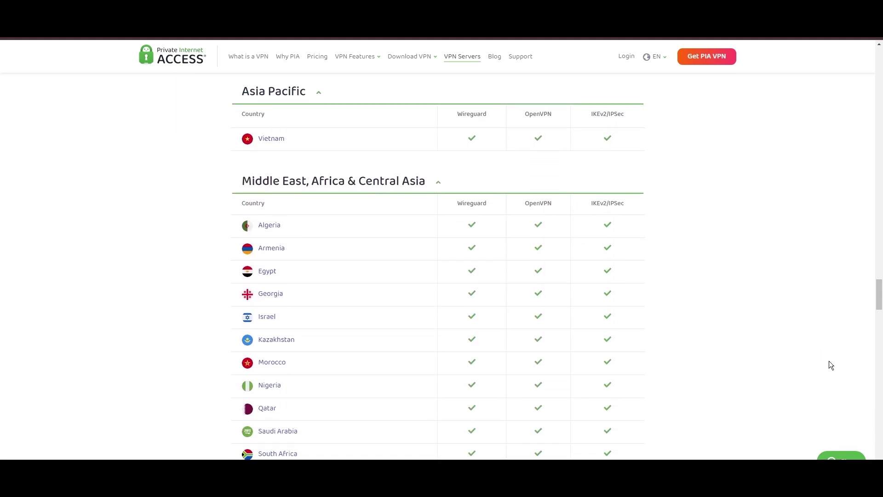
scroll(829, 361, "down", 1)
scroll(824, 362, "down", 1)
scroll(825, 362, "down", 1)
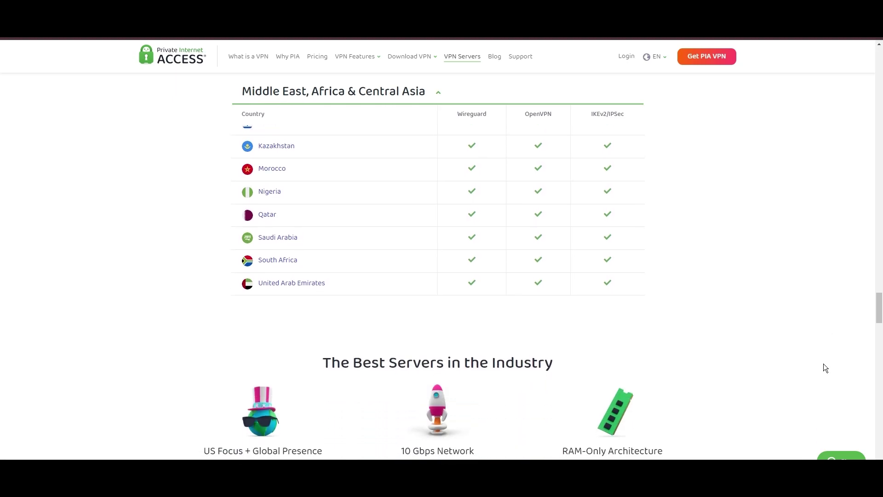
scroll(824, 363, "down", 1)
scroll(823, 363, "down", 1)
scroll(823, 363, "down", 1)
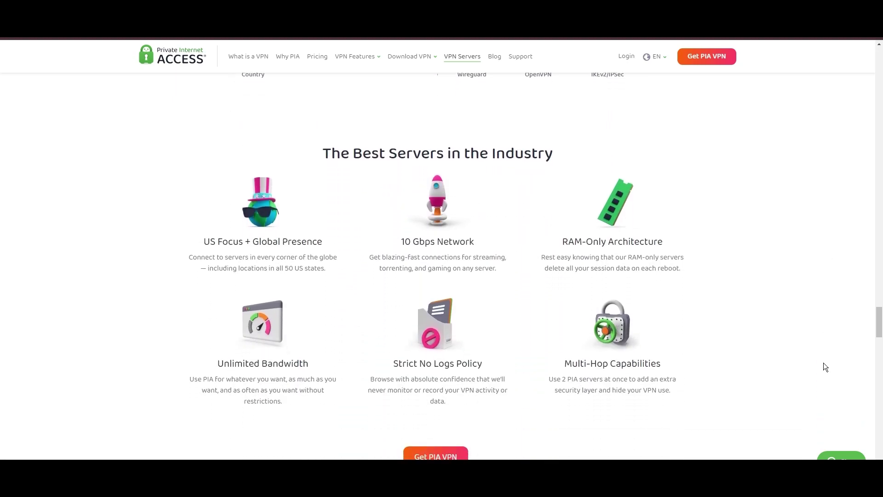
scroll(824, 363, "down", 1)
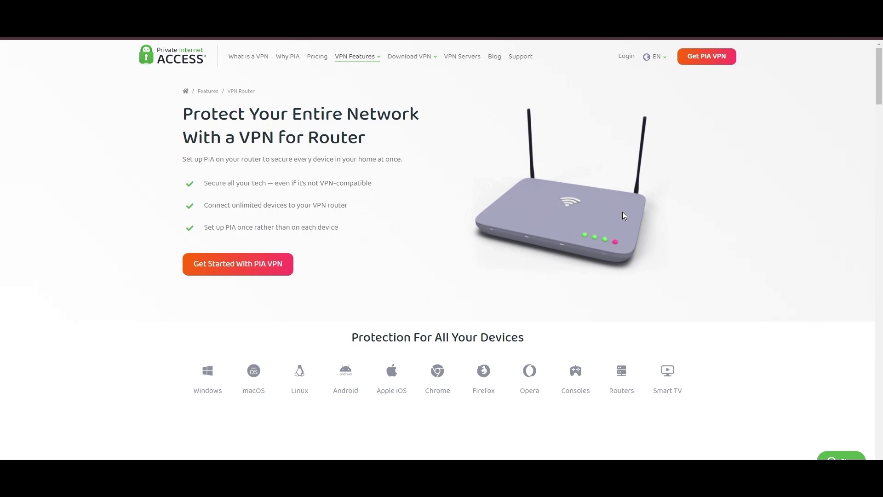
scroll(630, 217, "down", 2)
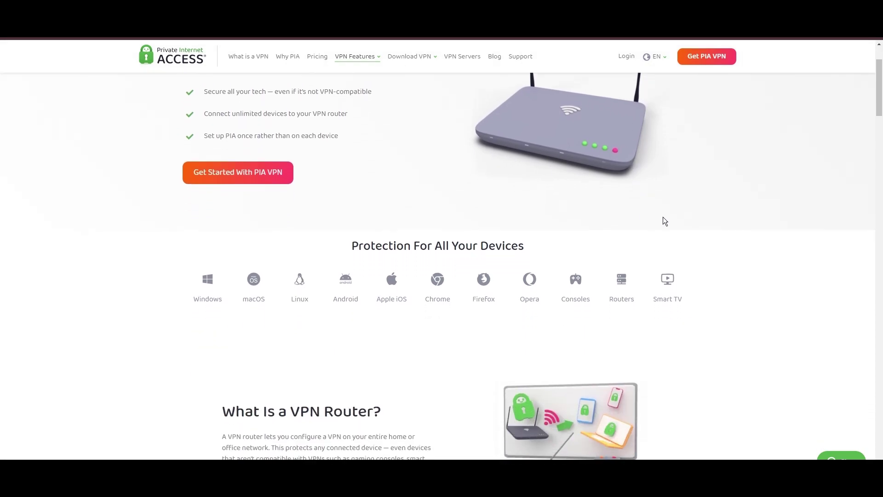
scroll(673, 220, "down", 2)
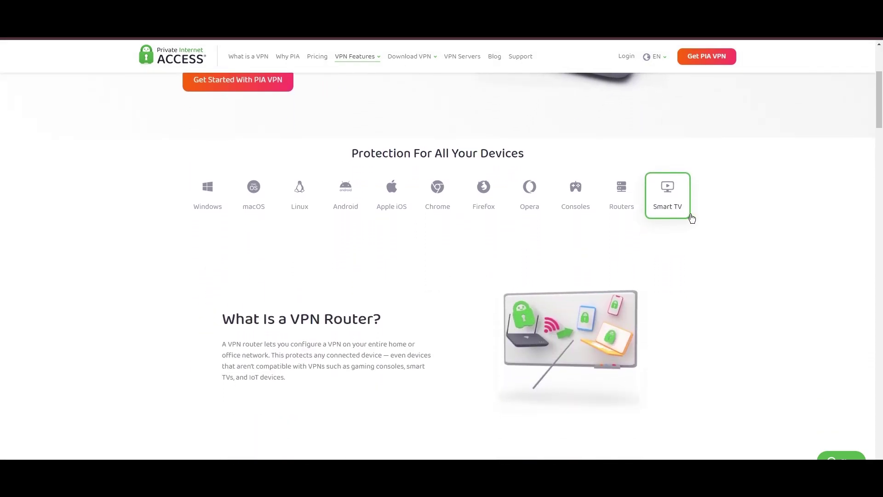
scroll(704, 219, "down", 1)
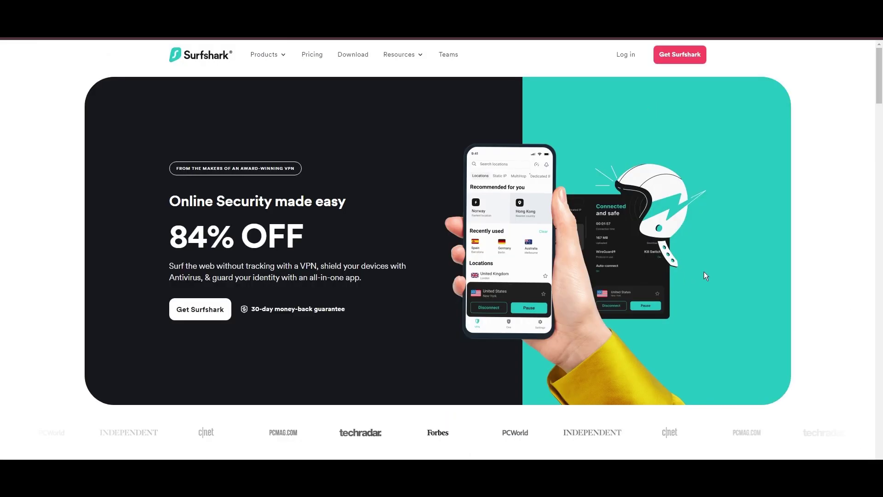
scroll(704, 276, "down", 1)
scroll(704, 276, "down", 1)
scroll(702, 275, "down", 1)
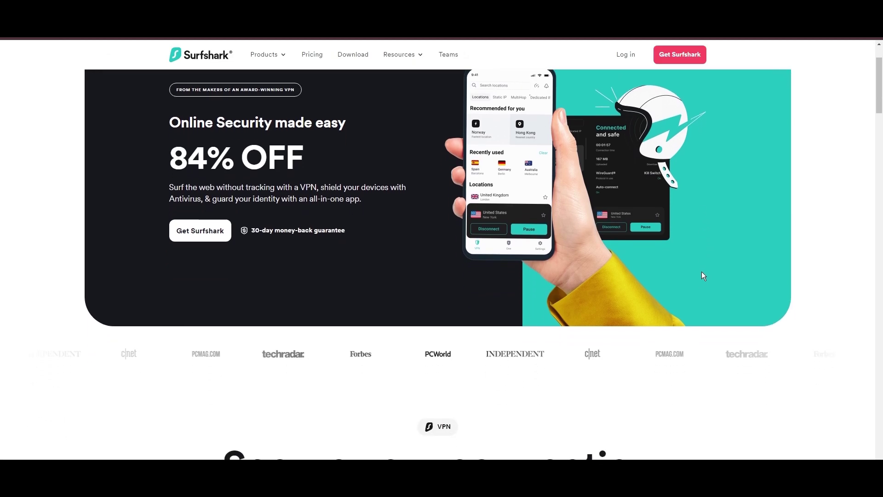
scroll(701, 275, "down", 2)
scroll(688, 265, "down", 1)
scroll(697, 261, "down", 1)
scroll(697, 261, "down", 3)
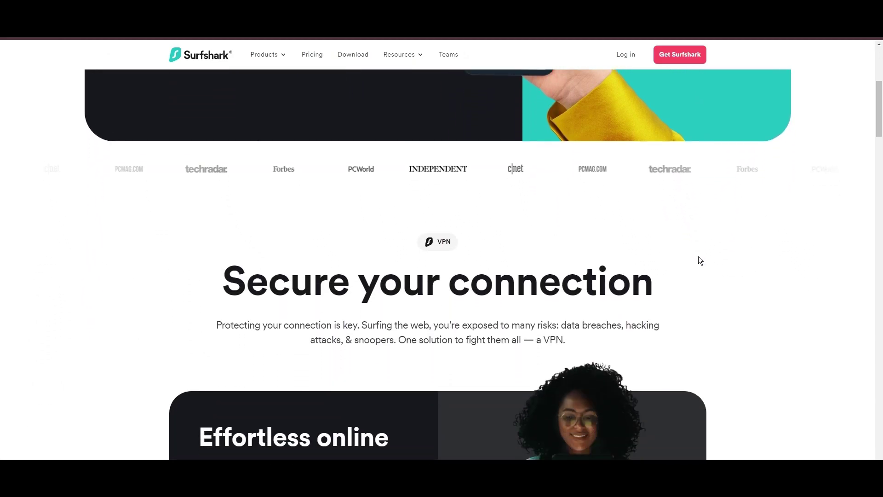
scroll(699, 260, "down", 1)
scroll(699, 260, "down", 1)
scroll(710, 259, "down", 1)
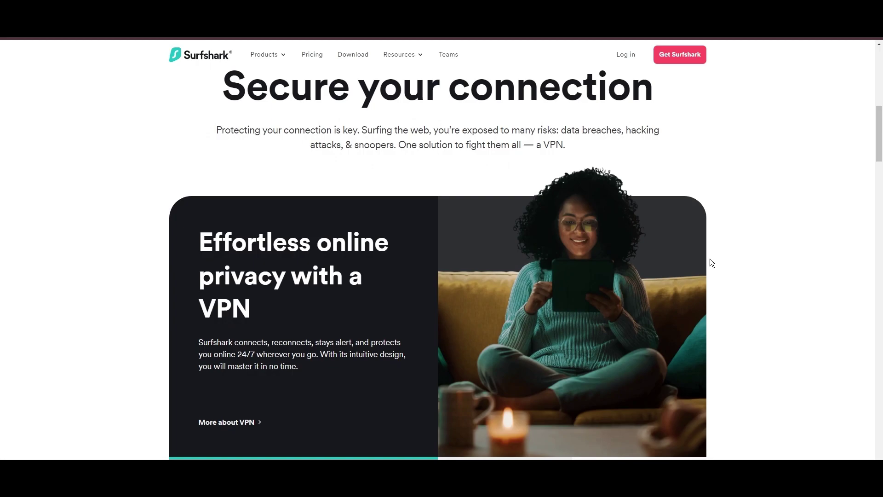
scroll(711, 263, "down", 1)
scroll(724, 265, "down", 1)
scroll(736, 286, "down", 1)
scroll(752, 304, "down", 1)
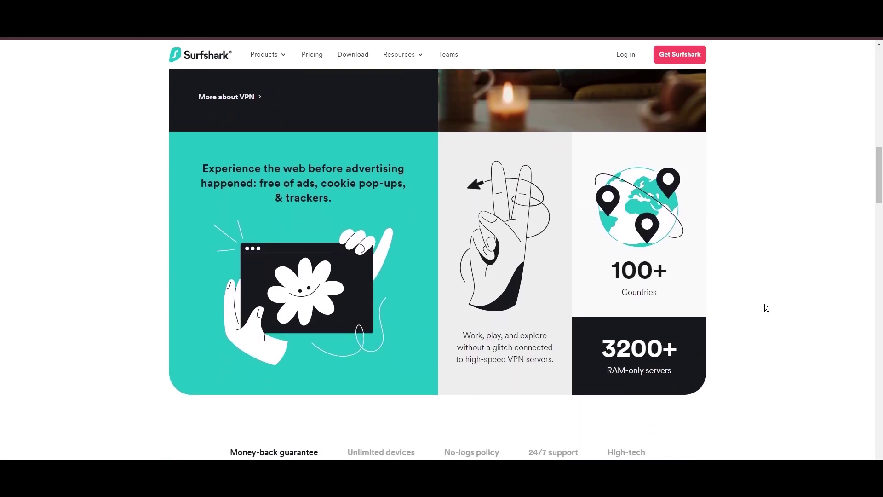
scroll(761, 306, "down", 2)
scroll(759, 303, "down", 1)
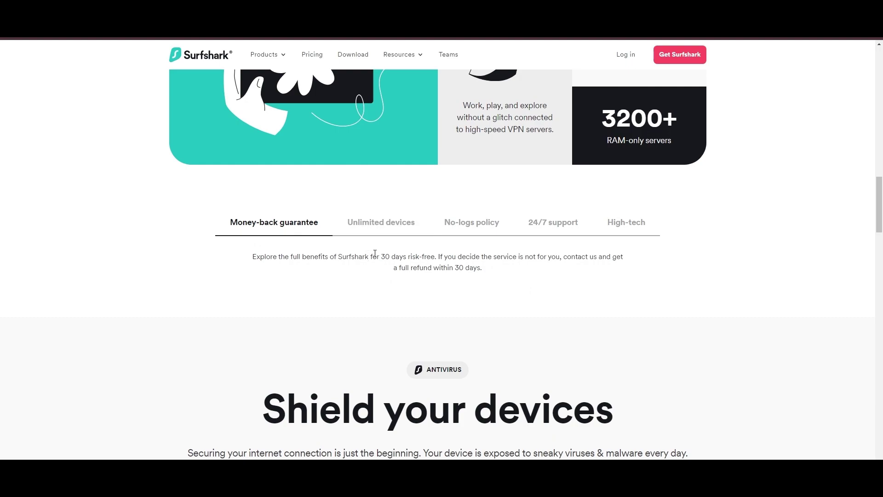
- Highlight '30 days risk-free' and expand the Unlimited devices, No-logs, 24/7 support and High-tech descriptions
left_click_drag(382, 257, 436, 256)
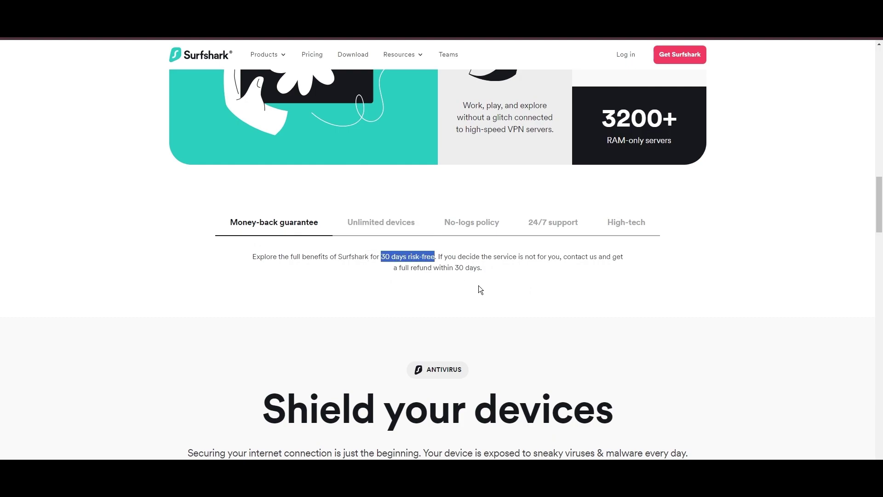
left_click(647, 271)
left_click(373, 231)
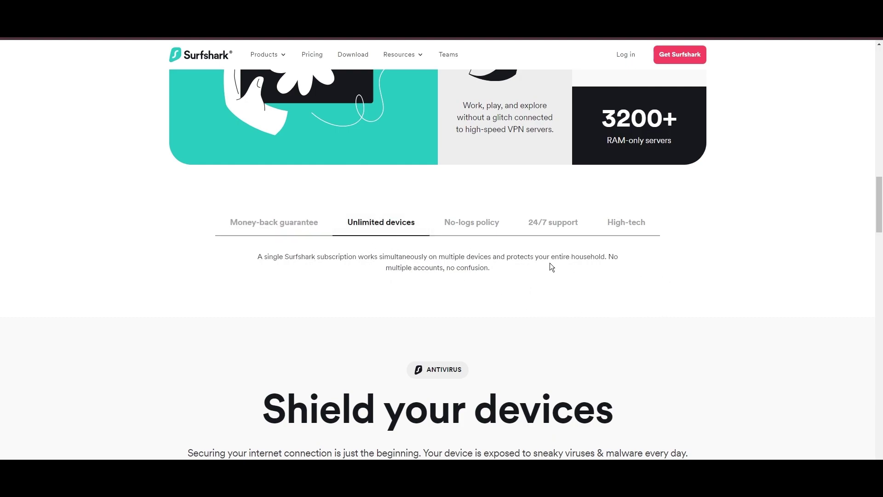
left_click(495, 233)
left_click(556, 234)
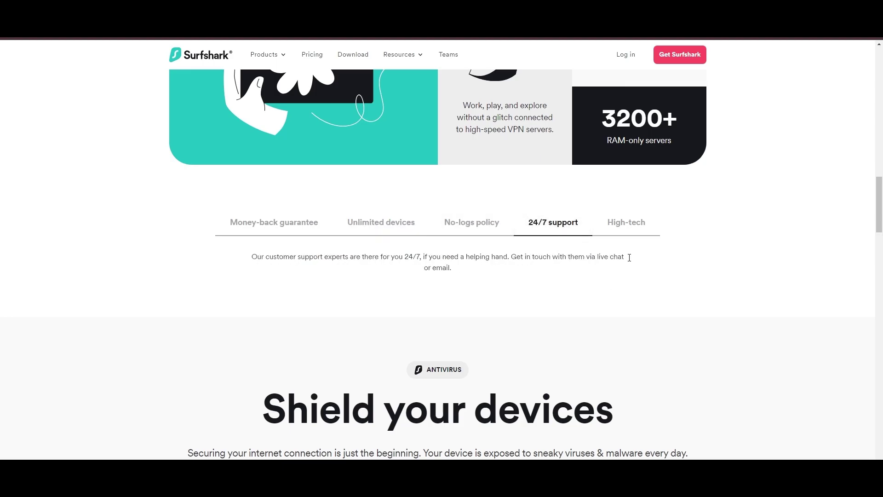
left_click(624, 239)
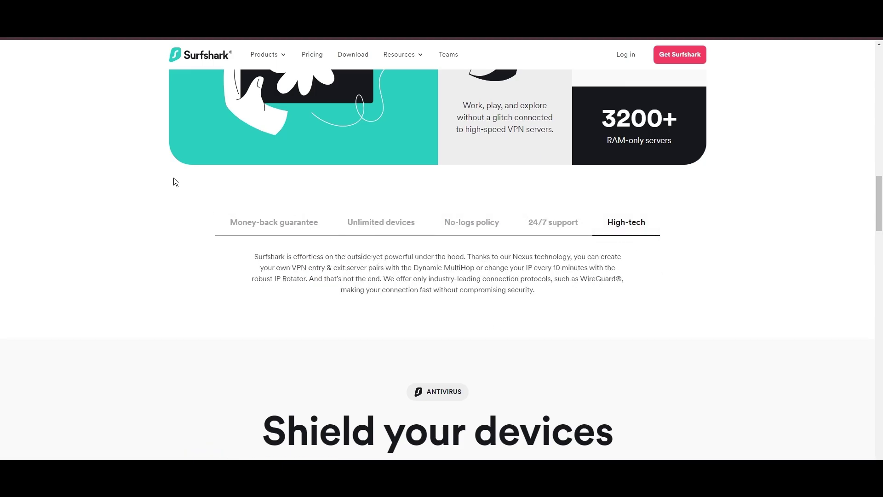
scroll(173, 178, "up", 10)
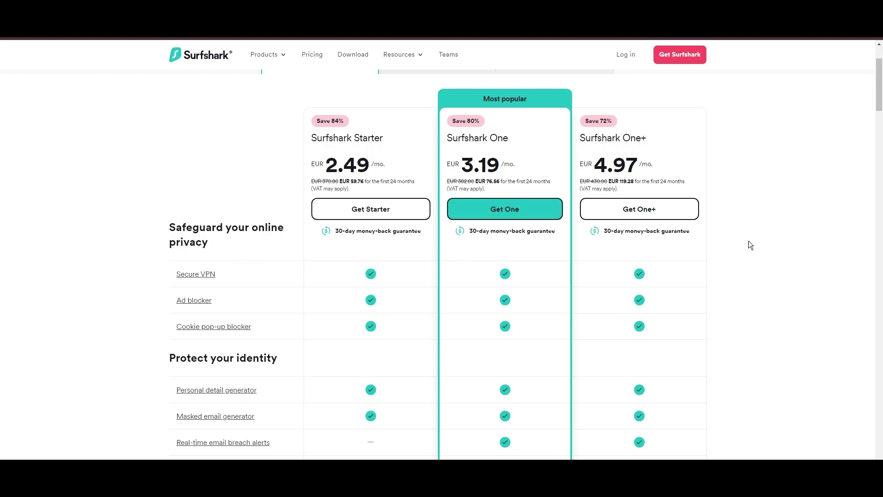
scroll(749, 244, "down", 2)
scroll(762, 238, "down", 2)
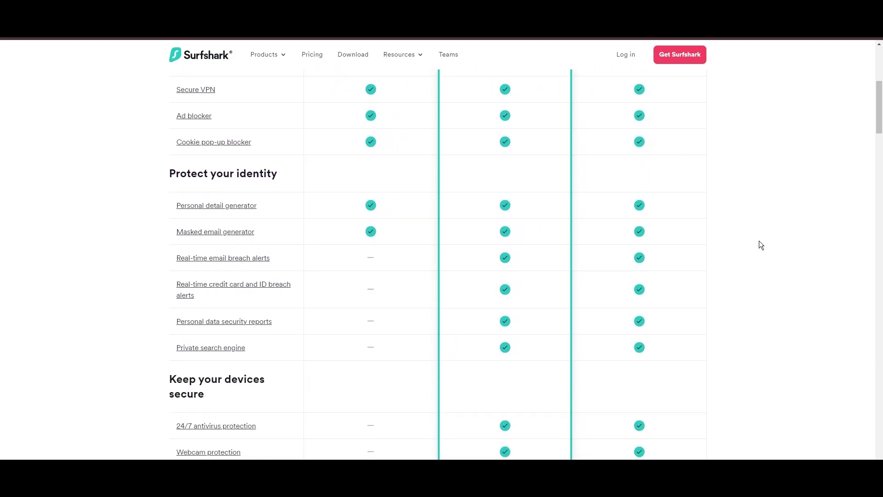
scroll(760, 244, "down", 2)
scroll(760, 245, "down", 2)
scroll(761, 246, "down", 1)
scroll(770, 250, "down", 1)
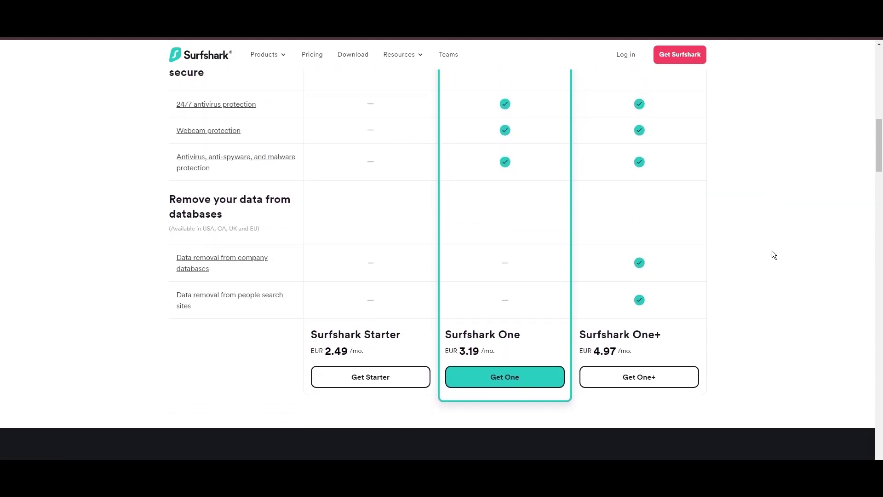
scroll(836, 285, "up", 1)
scroll(813, 271, "up", 1)
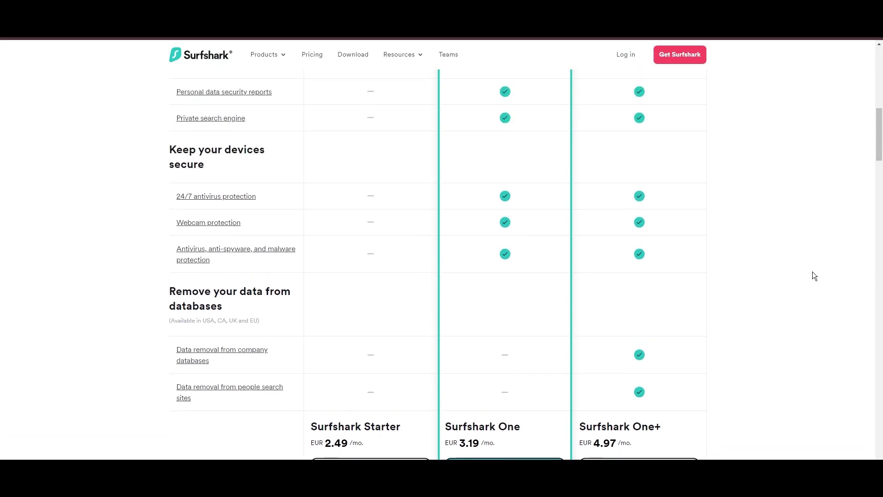
scroll(472, 161, "up", 2)
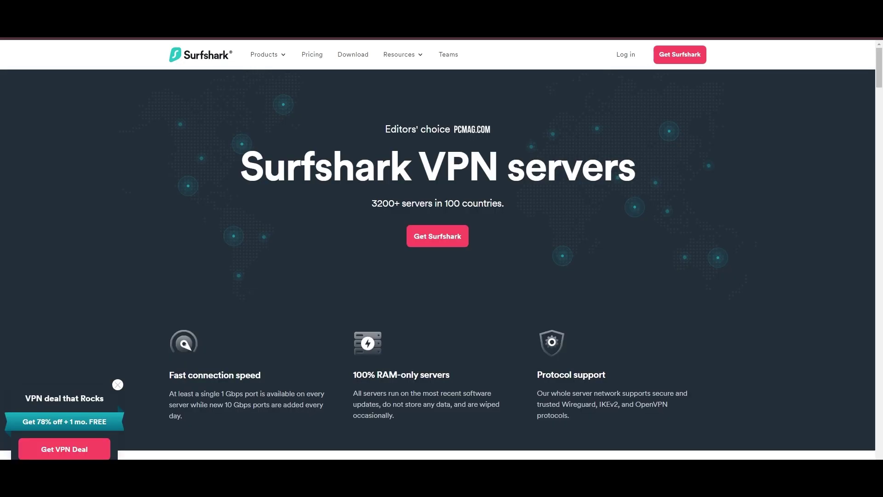
scroll(290, 279, "down", 1)
scroll(291, 279, "down", 2)
scroll(401, 246, "down", 2)
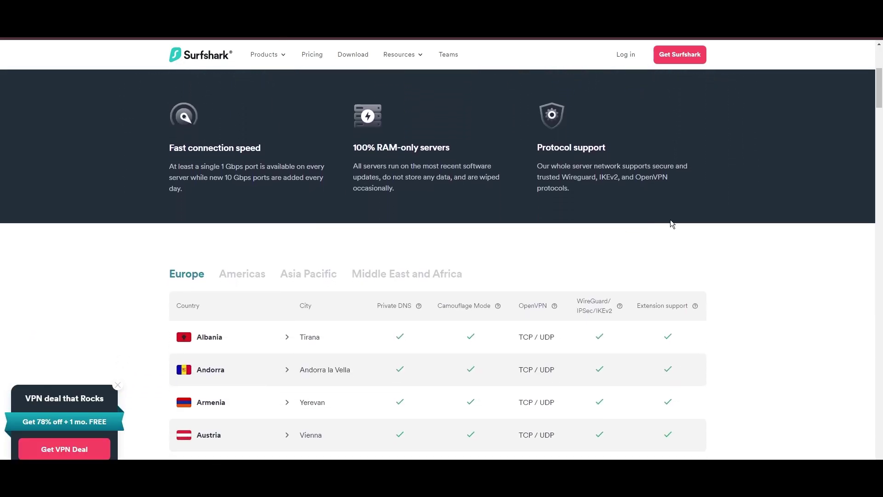
left_click_drag(880, 104, 881, 161)
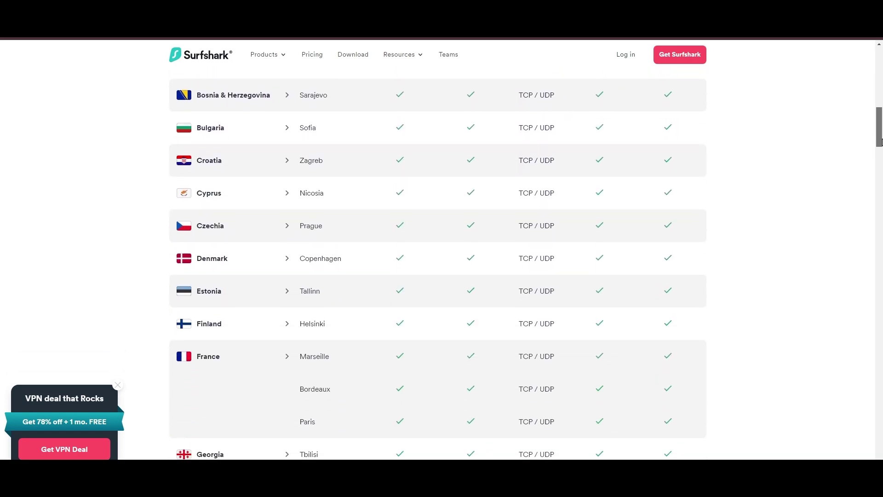
scroll(858, 266, "down", 1)
scroll(840, 301, "down", 2)
scroll(840, 311, "down", 2)
scroll(839, 319, "down", 2)
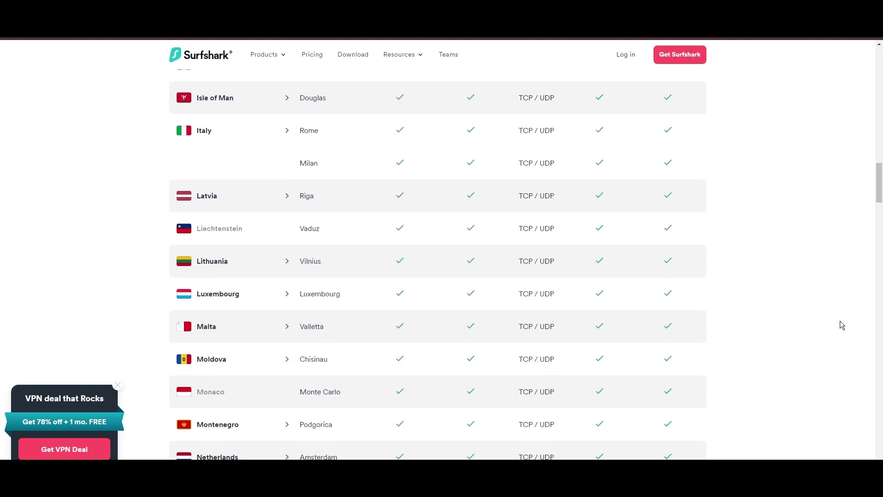
scroll(841, 326, "down", 2)
scroll(849, 331, "down", 2)
scroll(860, 316, "down", 2)
scroll(854, 318, "down", 2)
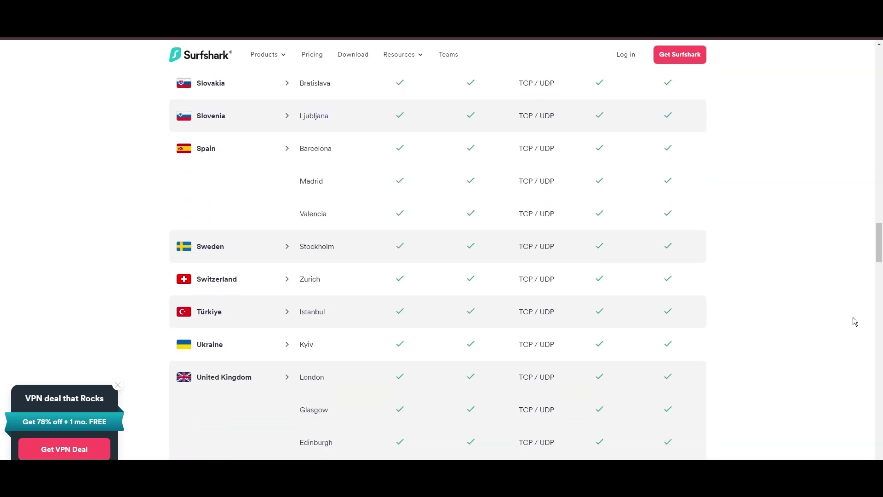
scroll(853, 321, "down", 2)
scroll(853, 324, "down", 3)
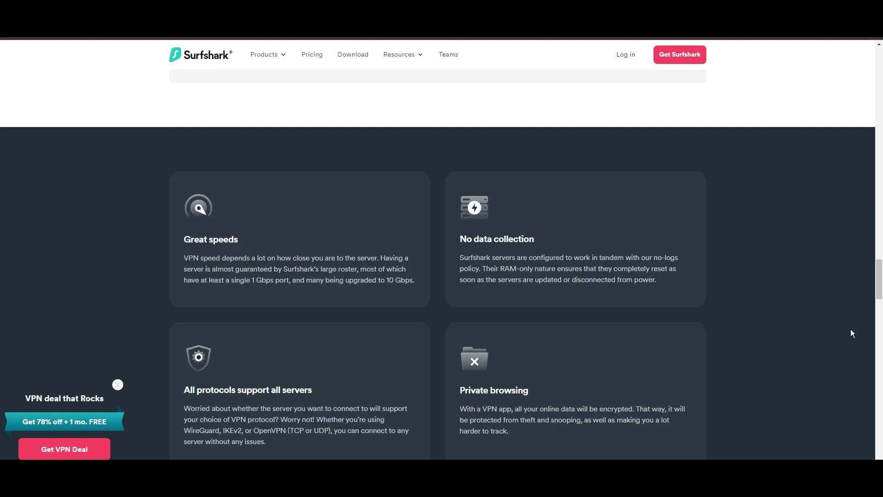
left_click_drag(878, 280, 880, 78)
left_click(258, 352)
scroll(435, 314, "down", 1)
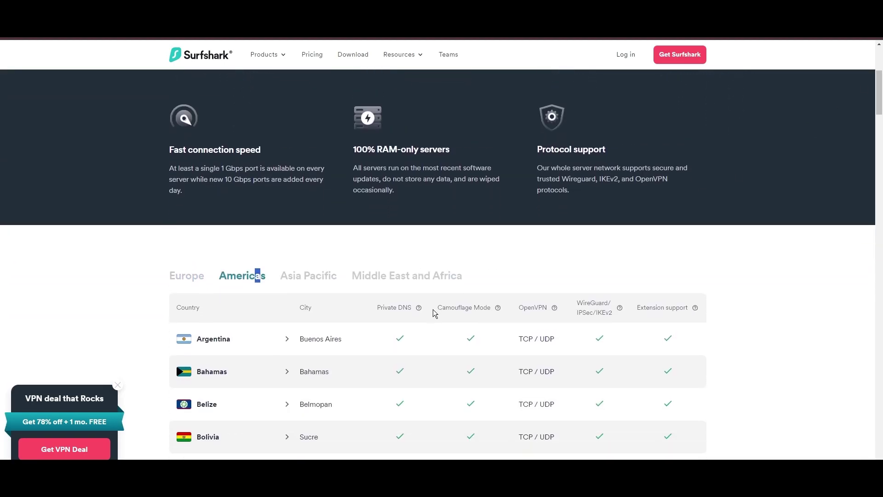
scroll(434, 314, "down", 2)
scroll(513, 322, "down", 3)
scroll(509, 316, "down", 2)
scroll(483, 326, "down", 2)
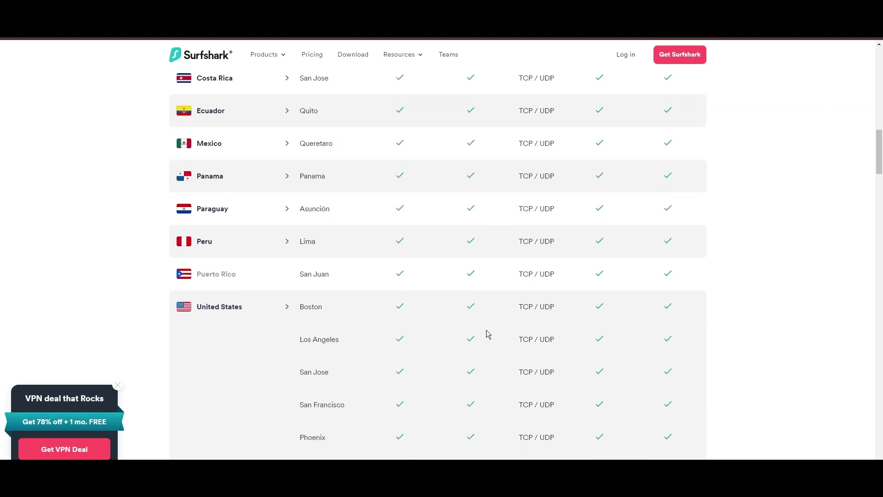
scroll(487, 334, "down", 3)
scroll(543, 315, "down", 4)
scroll(715, 311, "down", 4)
scroll(858, 270, "down", 1)
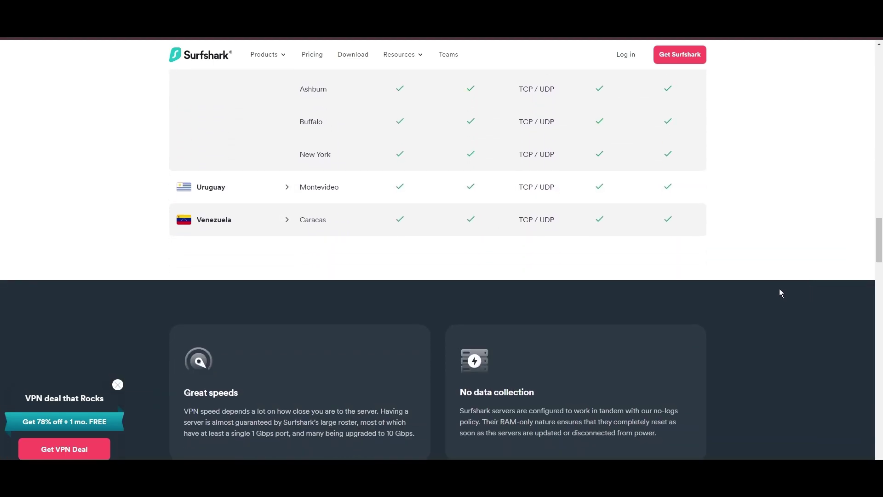
scroll(781, 294, "up", 3)
scroll(785, 297, "up", 4)
scroll(799, 296, "up", 5)
scroll(793, 300, "up", 5)
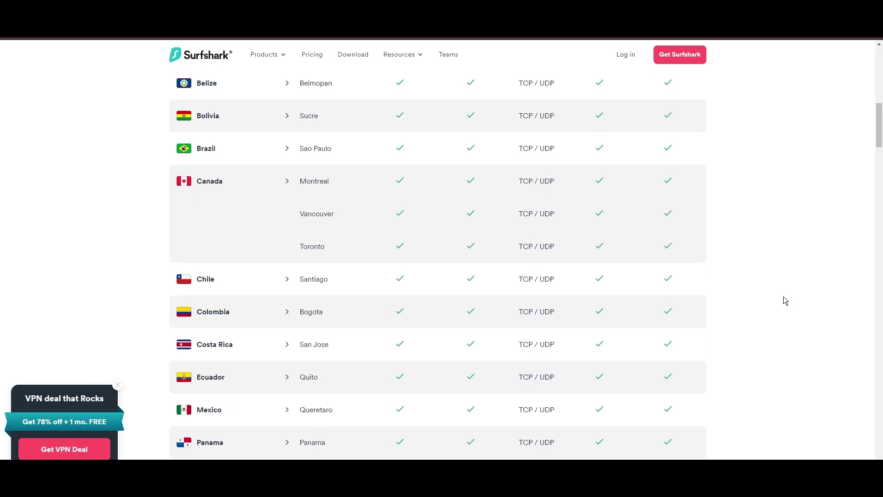
scroll(631, 263, "up", 3)
scroll(258, 205, "up", 1)
scroll(262, 347, "up", 1)
left_click(301, 347)
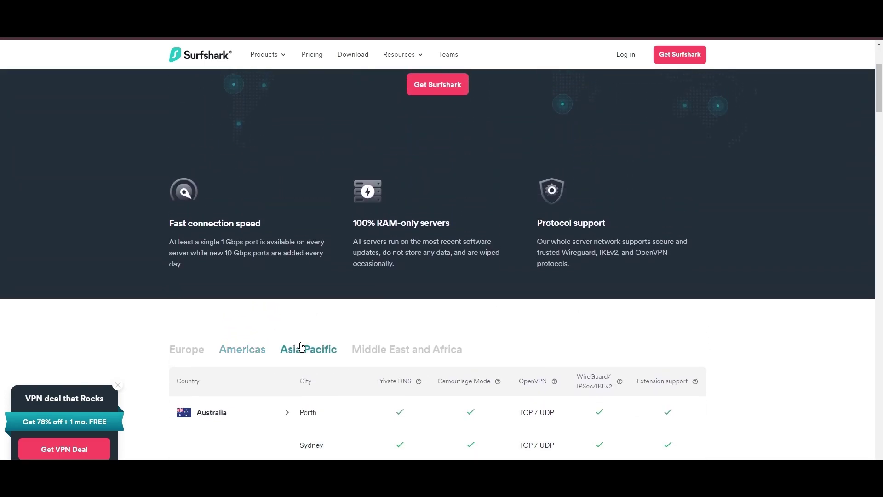
scroll(414, 325, "down", 2)
scroll(440, 316, "down", 2)
scroll(517, 310, "down", 3)
scroll(530, 309, "down", 3)
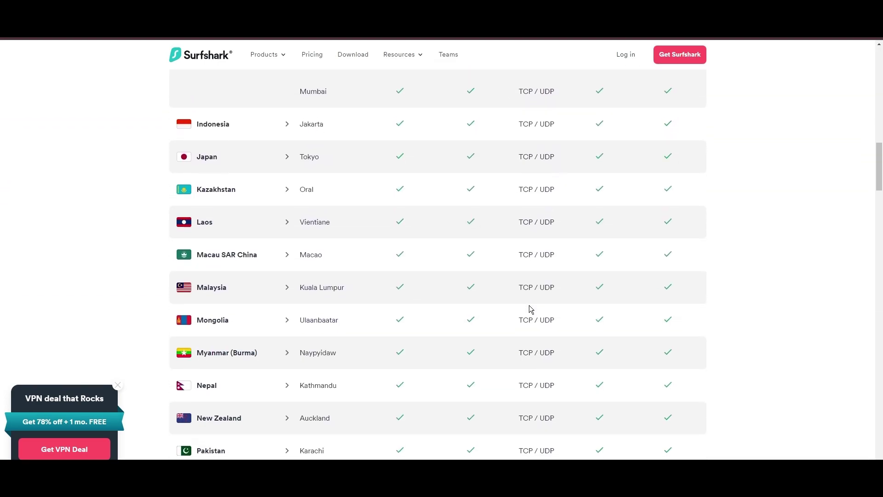
scroll(532, 307, "down", 3)
scroll(539, 300, "down", 4)
scroll(556, 302, "up", 5)
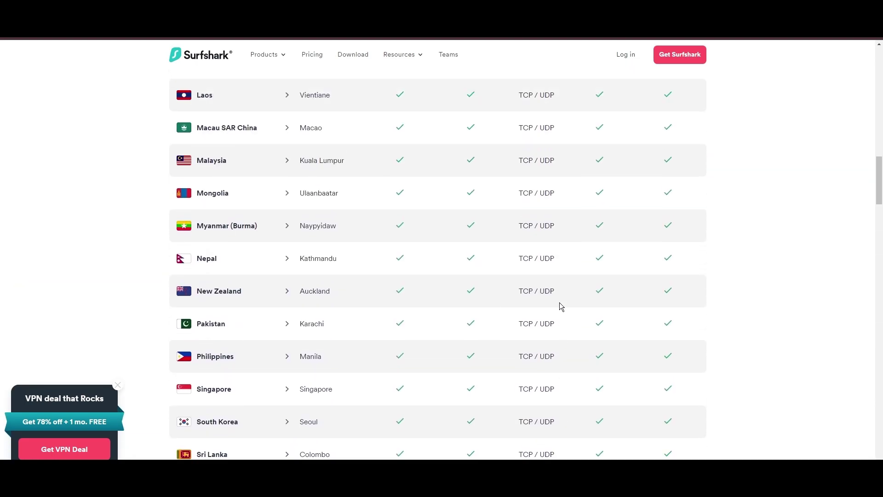
scroll(559, 307, "up", 4)
scroll(560, 307, "up", 4)
scroll(483, 314, "up", 3)
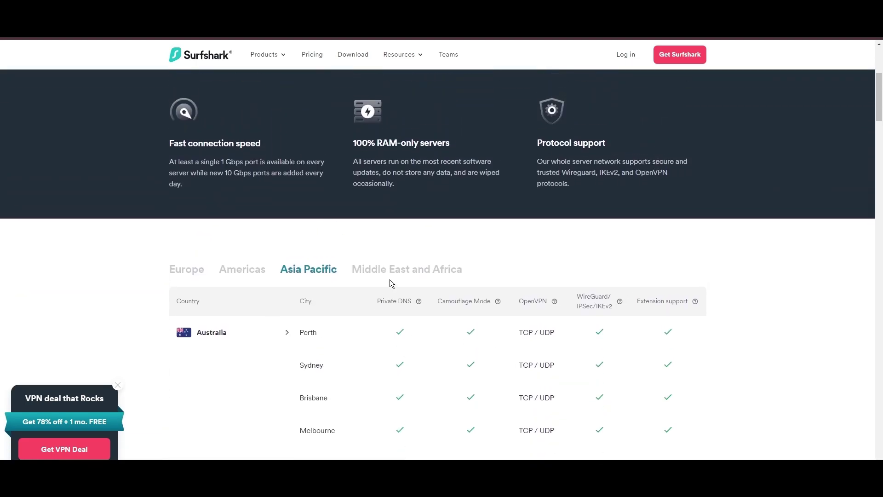
left_click(390, 275)
scroll(601, 321, "down", 2)
scroll(623, 320, "down", 2)
scroll(632, 320, "down", 2)
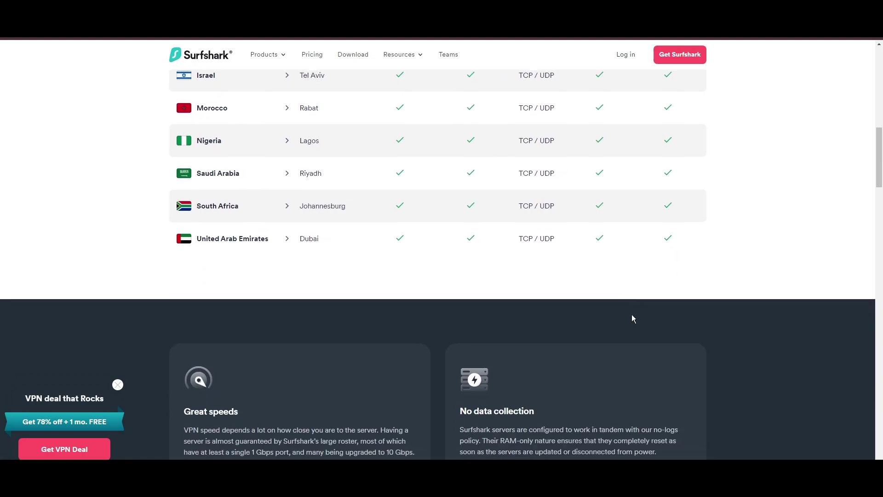
scroll(804, 325, "up", 2)
scroll(642, 207, "up", 3)
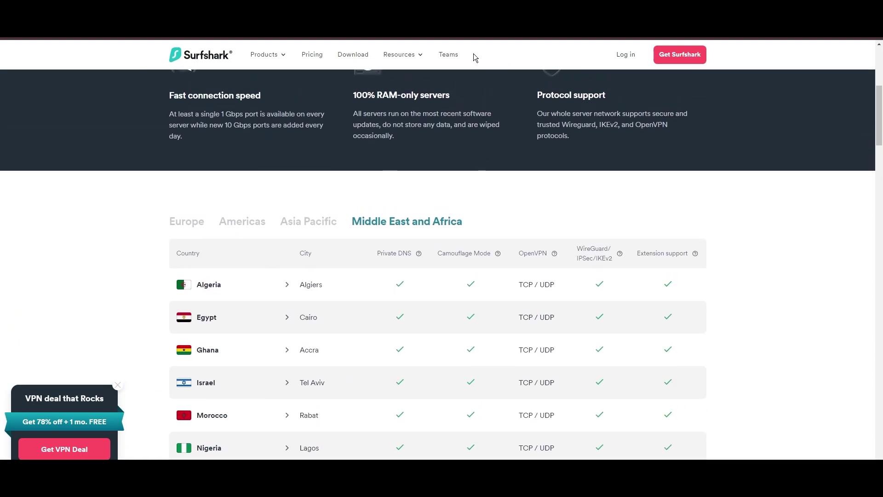
scroll(449, 138, "up", 10)
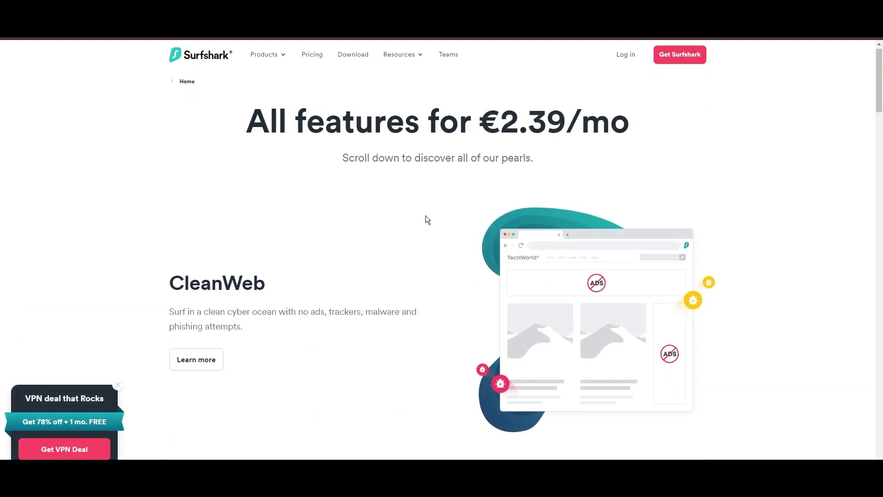
scroll(426, 219, "down", 1)
scroll(426, 220, "down", 1)
scroll(430, 224, "down", 1)
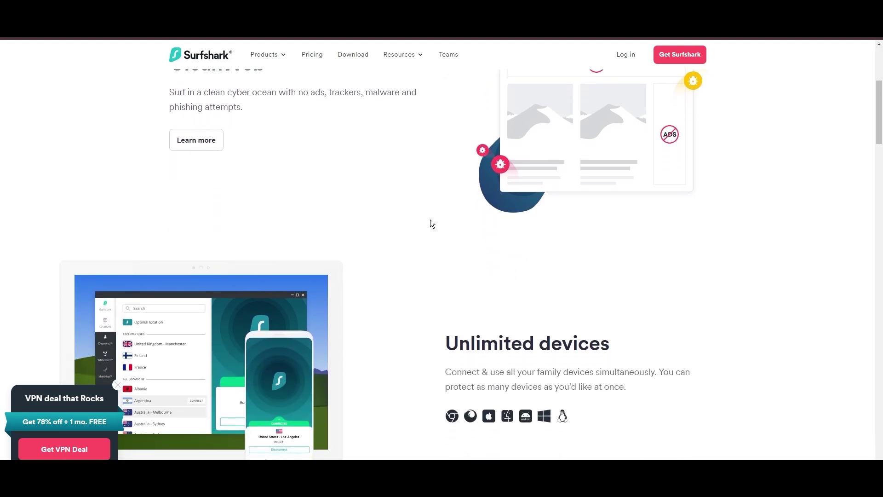
scroll(432, 221, "down", 1)
scroll(433, 225, "down", 1)
scroll(438, 228, "down", 1)
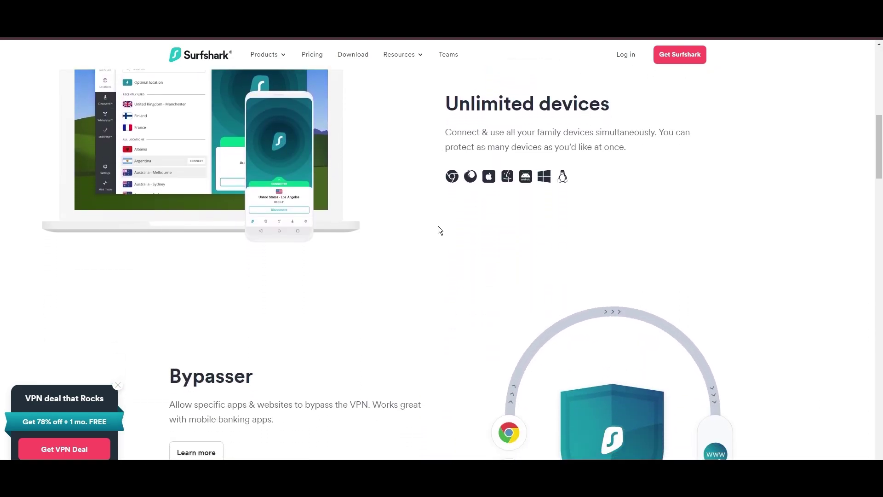
scroll(438, 228, "down", 1)
scroll(440, 230, "down", 1)
scroll(439, 231, "down", 1)
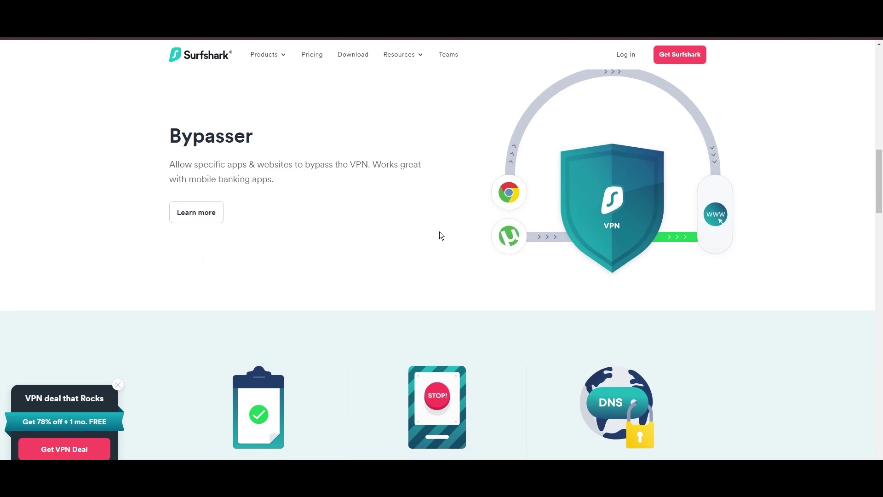
scroll(440, 236, "down", 1)
scroll(440, 236, "down", 1)
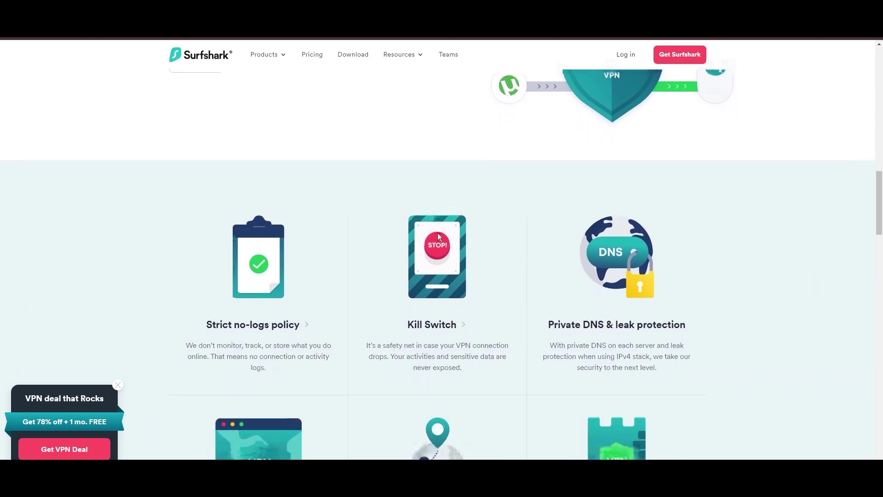
scroll(439, 237, "down", 1)
scroll(439, 238, "down", 1)
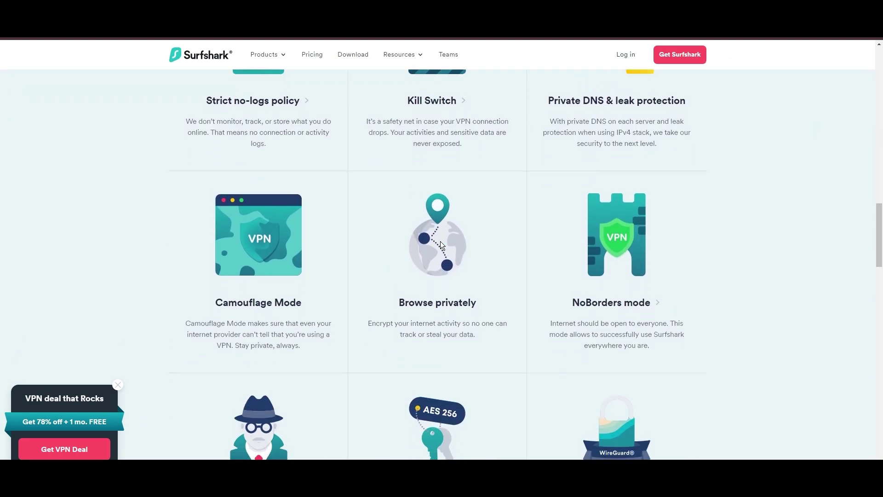
scroll(440, 243, "down", 1)
scroll(446, 241, "down", 1)
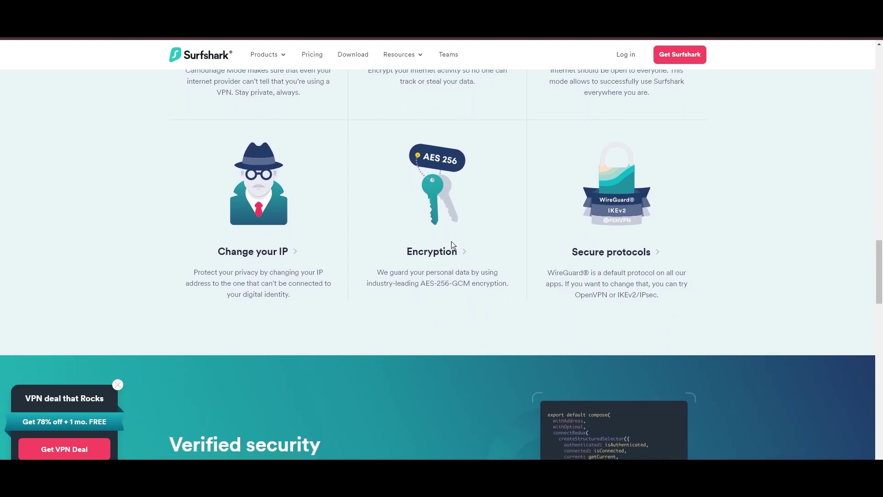
scroll(451, 241, "down", 1)
scroll(453, 244, "down", 1)
scroll(456, 244, "down", 1)
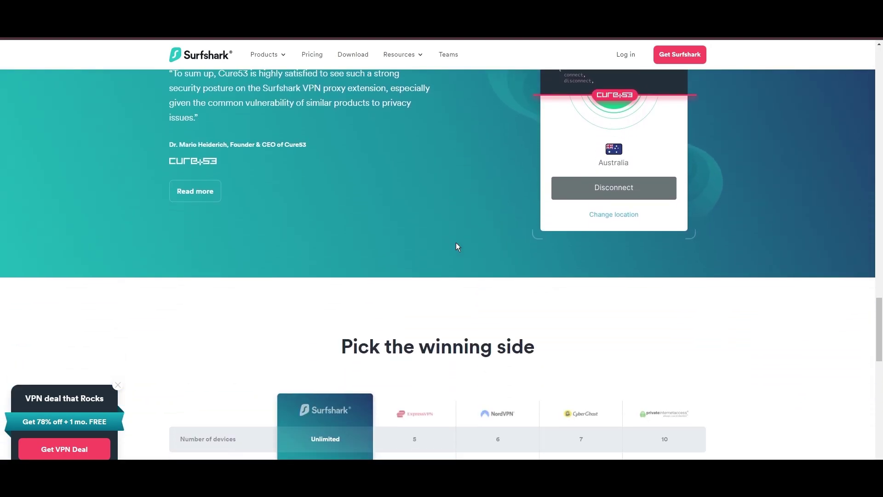
scroll(457, 245, "down", 1)
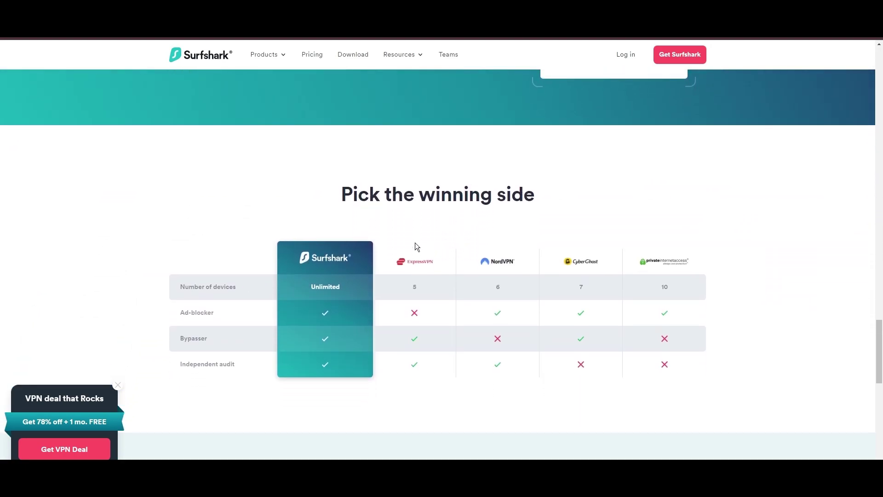
scroll(200, 279, "down", 1)
scroll(162, 325, "down", 1)
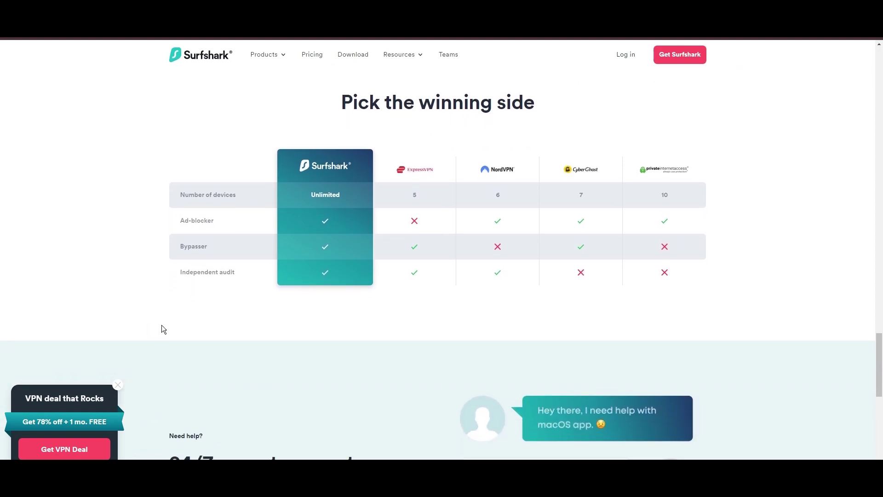
scroll(168, 331, "down", 2)
scroll(232, 325, "down", 1)
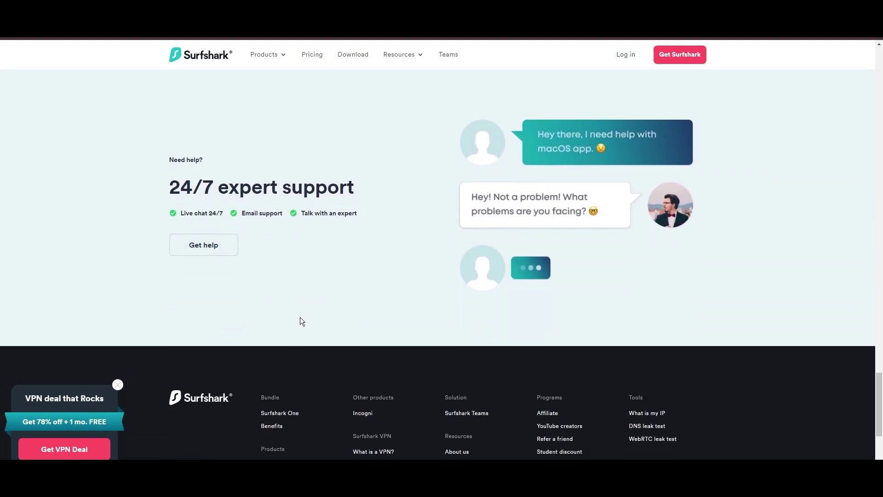